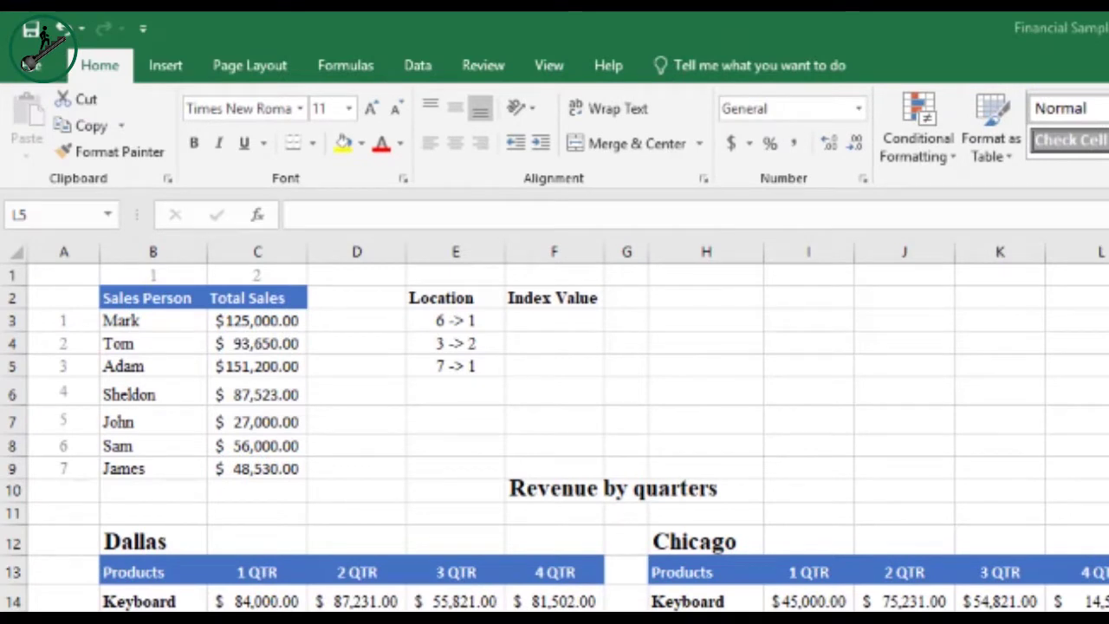
Examine the sales data in B3:C9 and the cell that the first location entry, 6 -> 1, points to.
{"action": "left_click", "coordinate": [129, 320]}
{"action": "left_click_drag", "start_coordinate": [138, 320], "coordinate": [286, 466]}
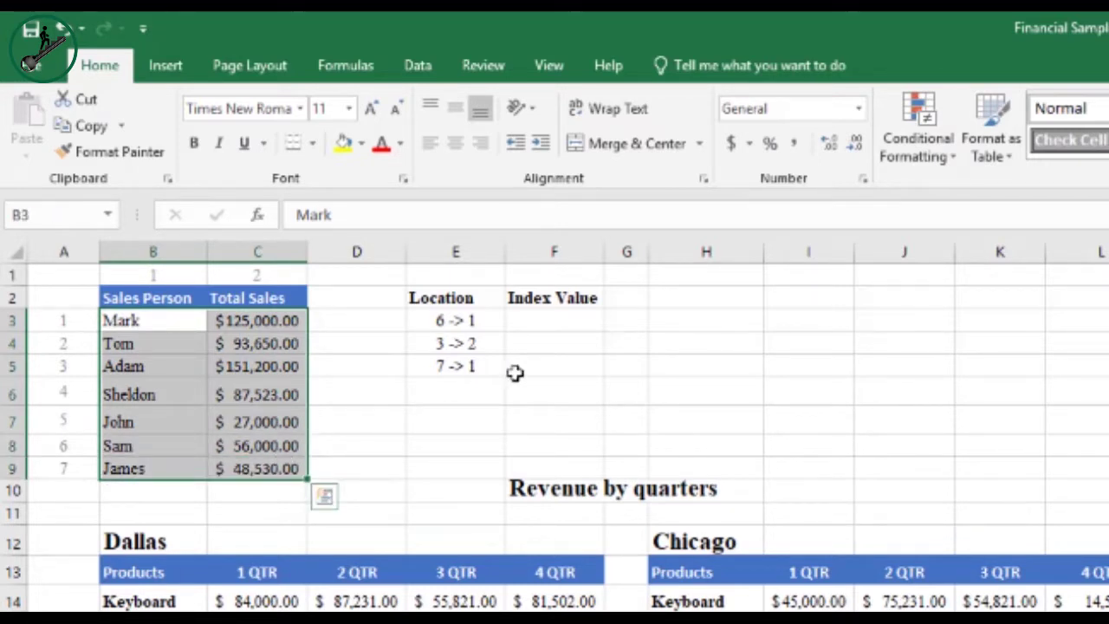
{"action": "left_click", "coordinate": [519, 364]}
{"action": "left_click", "coordinate": [525, 323]}
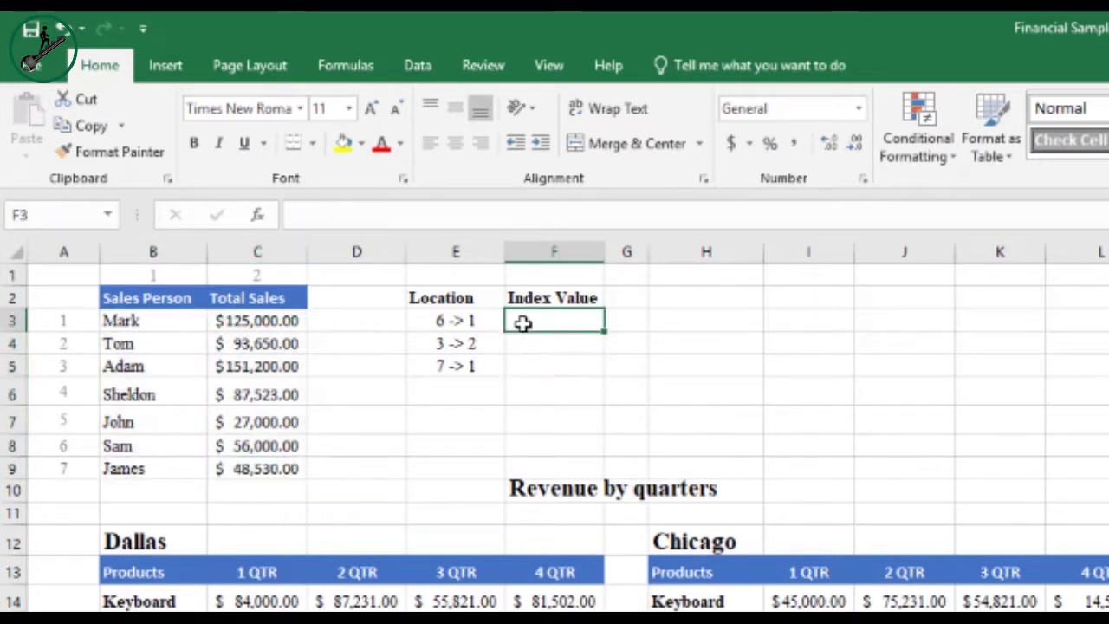
{"action": "left_click", "coordinate": [446, 320]}
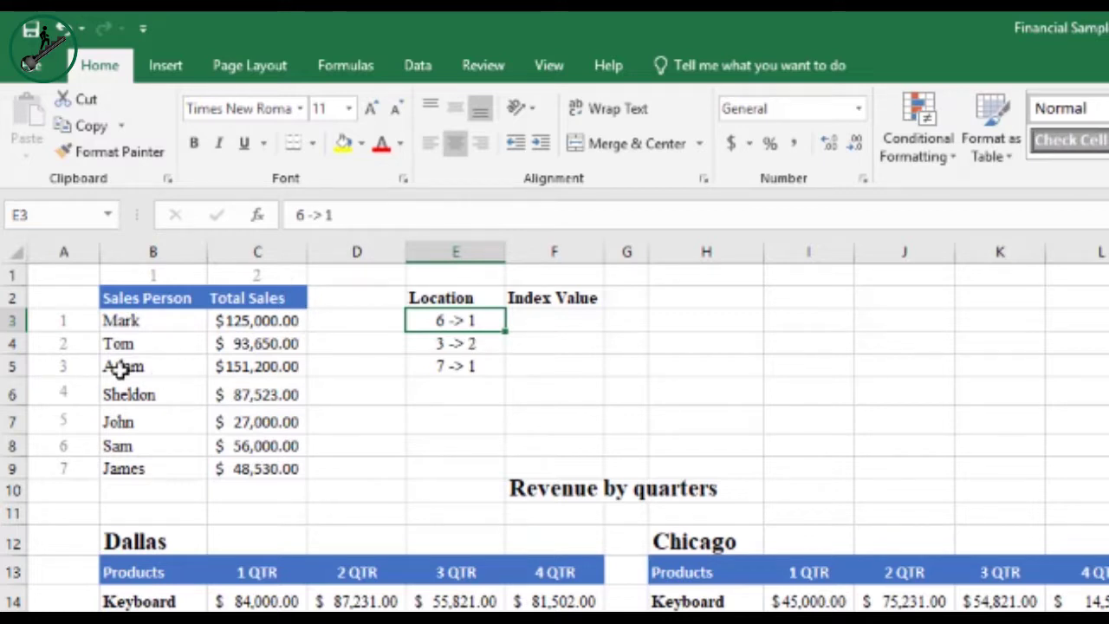
{"action": "left_click", "coordinate": [111, 455]}
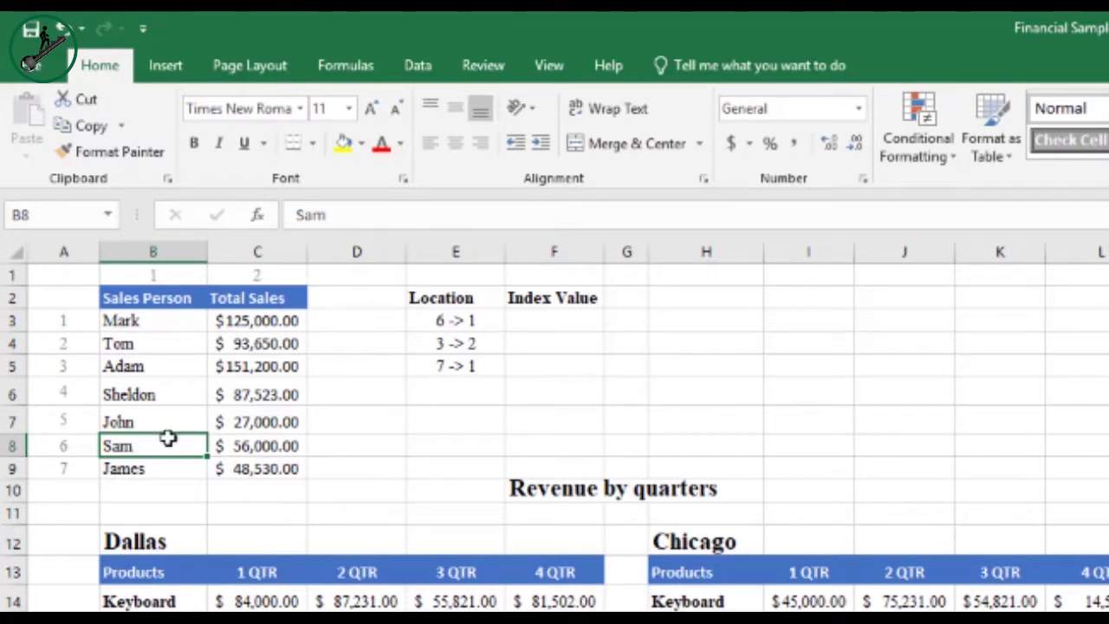
Enter =INDEX(B3:C9, 6, 1) in cell F3 as the index value for the first location.
{"action": "left_click", "coordinate": [559, 320]}
{"action": "type", "text": "="}
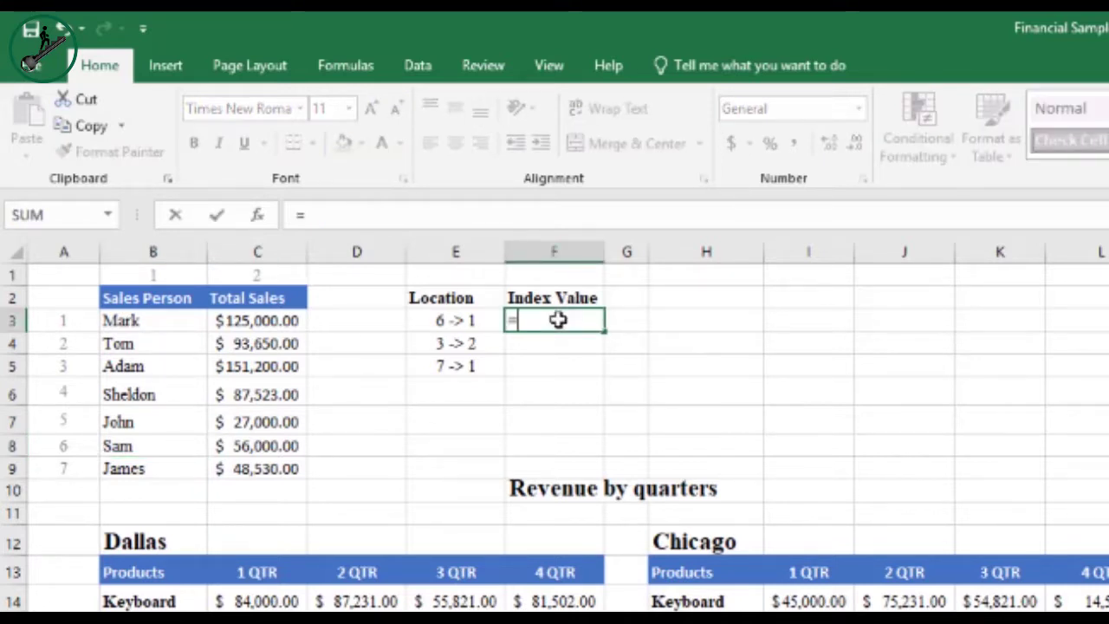
{"action": "type", "text": "in"}
{"action": "key", "text": "Down"}
{"action": "key", "text": "Up"}
{"action": "key", "text": "Down"}
{"action": "key", "text": "Up"}
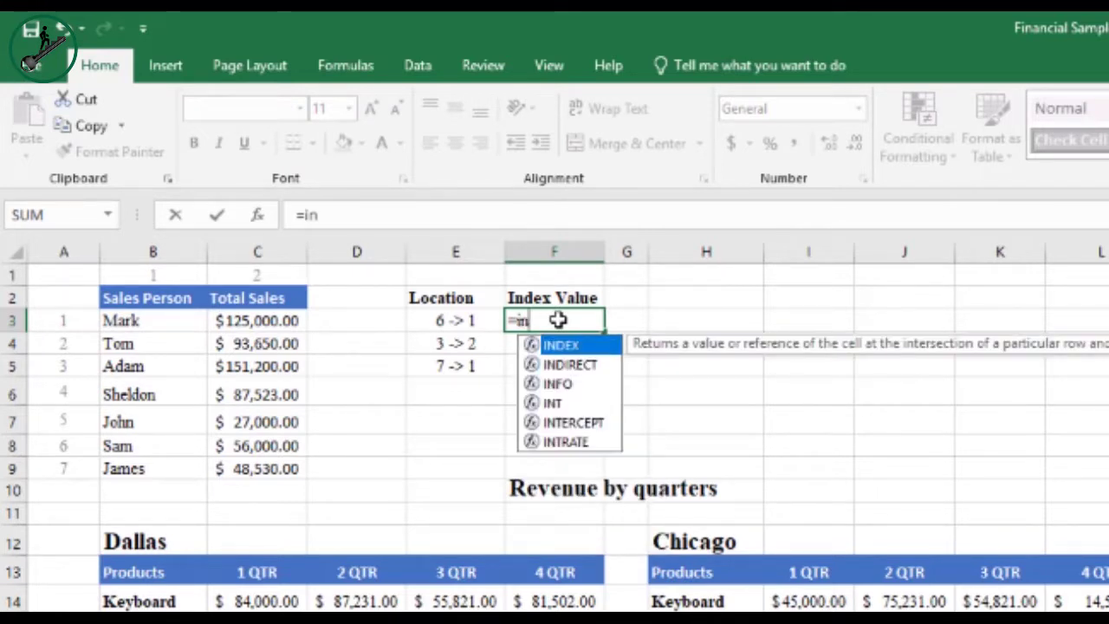
{"action": "key", "text": "Tab"}
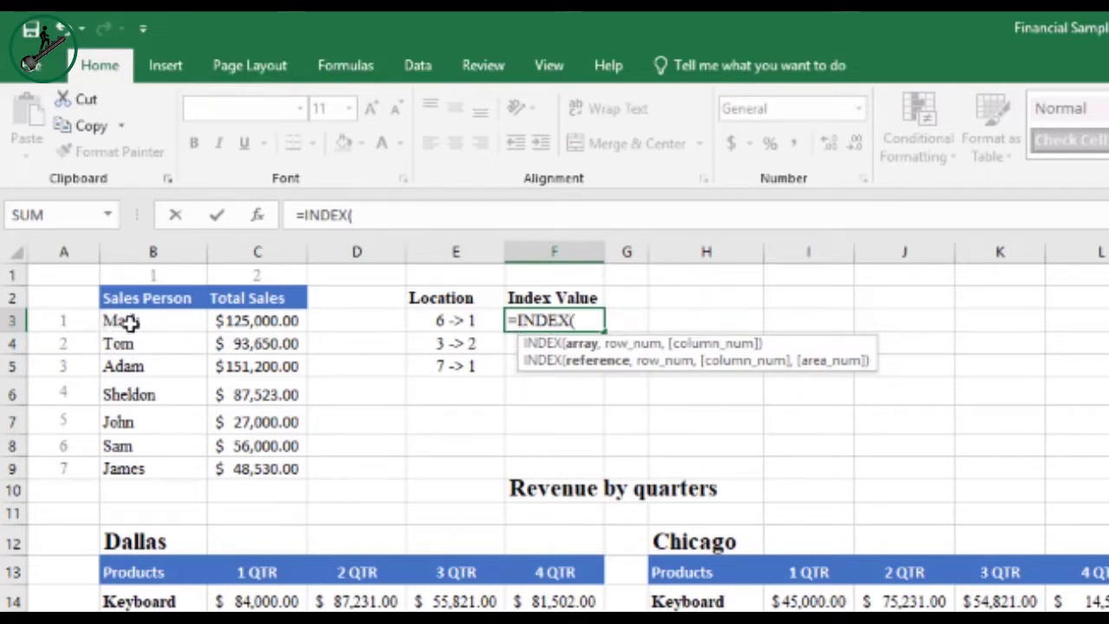
{"action": "left_click_drag", "start_coordinate": [128, 320], "coordinate": [245, 470]}
{"action": "type", "text": ", "}
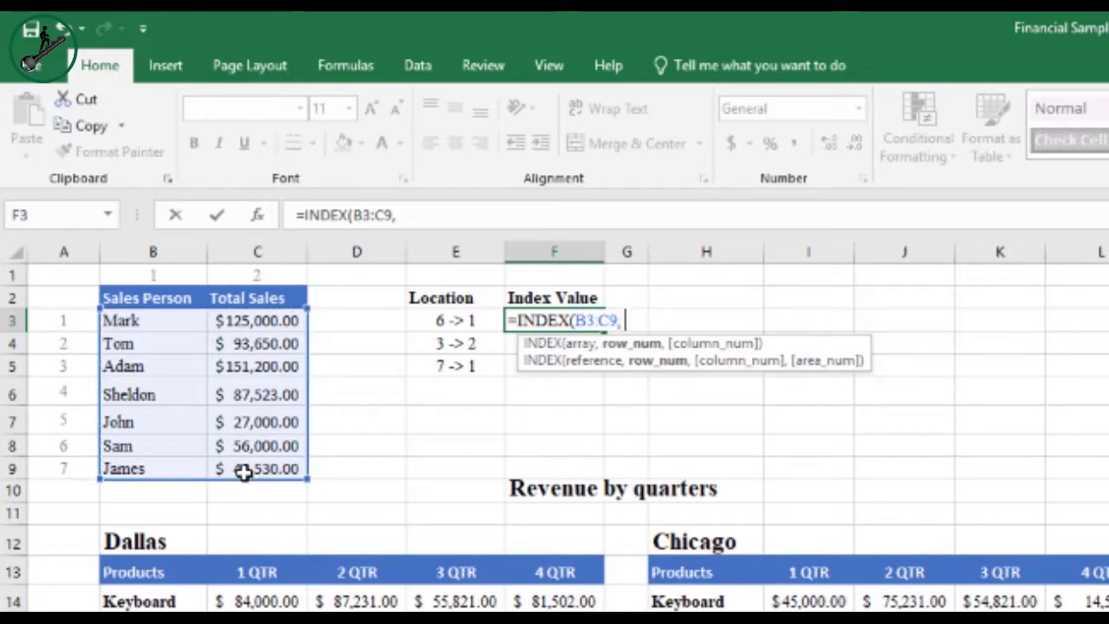
{"action": "type", "text": "6,"}
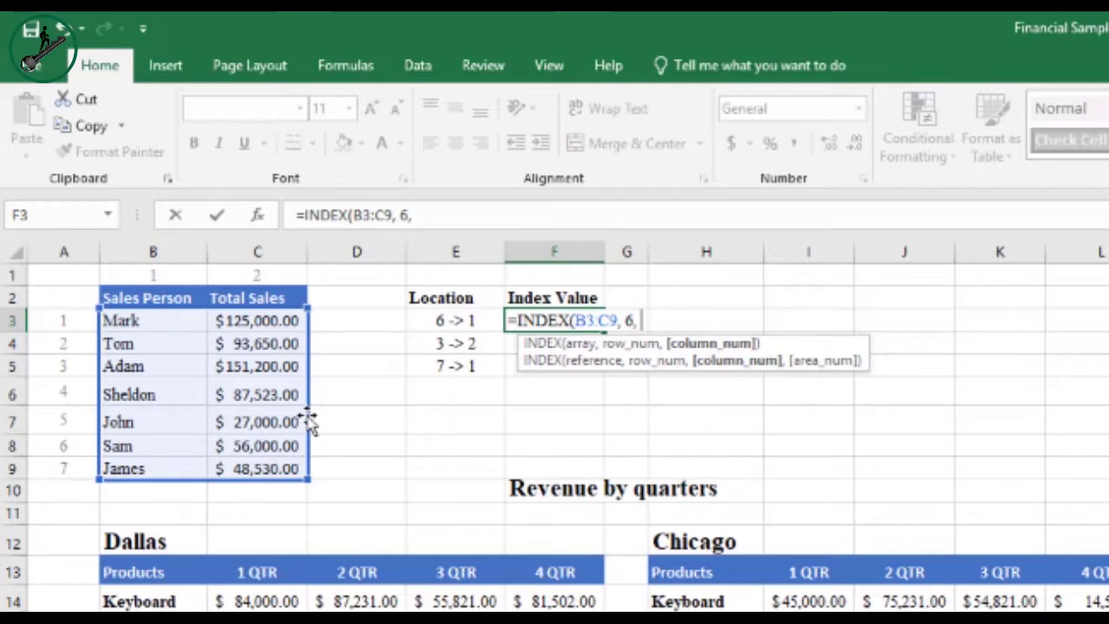
{"action": "type", "text": "1)"}
{"action": "key", "text": "Return"}
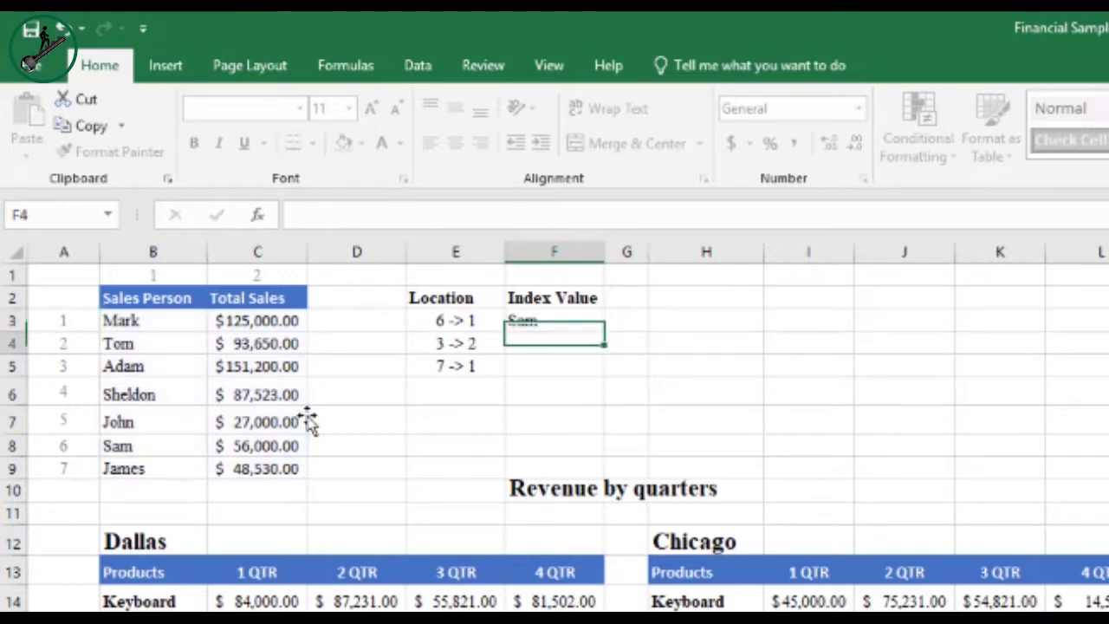
{"action": "key", "text": "Up"}
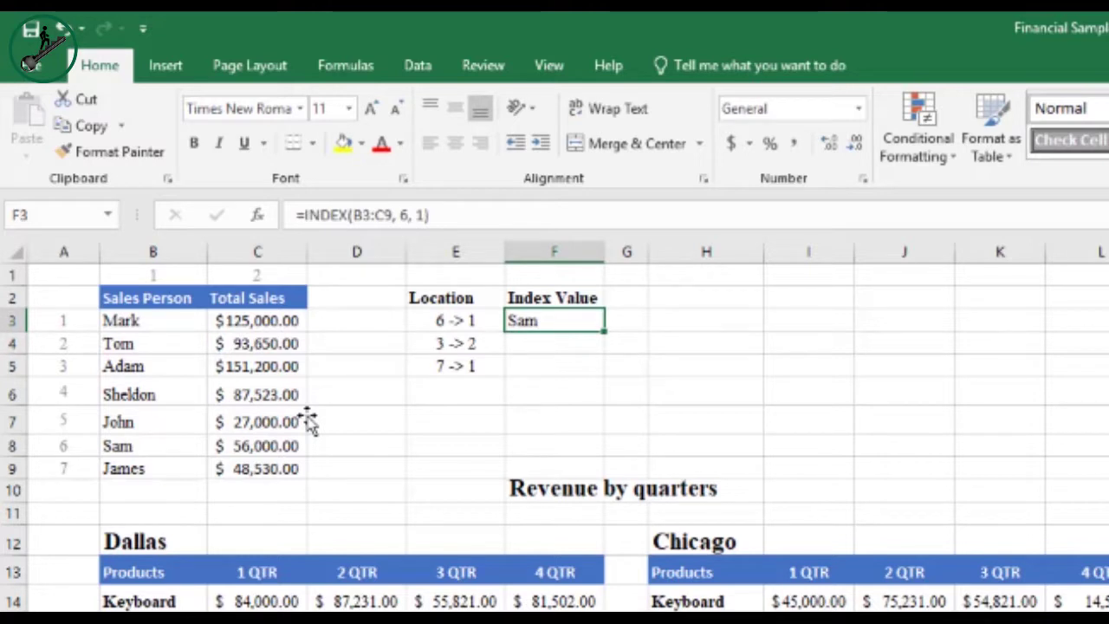
Enter =INDEX(B3:C9, 3, 2) in cell F4 as the index value for the second location.
{"action": "key", "text": "Down"}
{"action": "type", "text": "="}
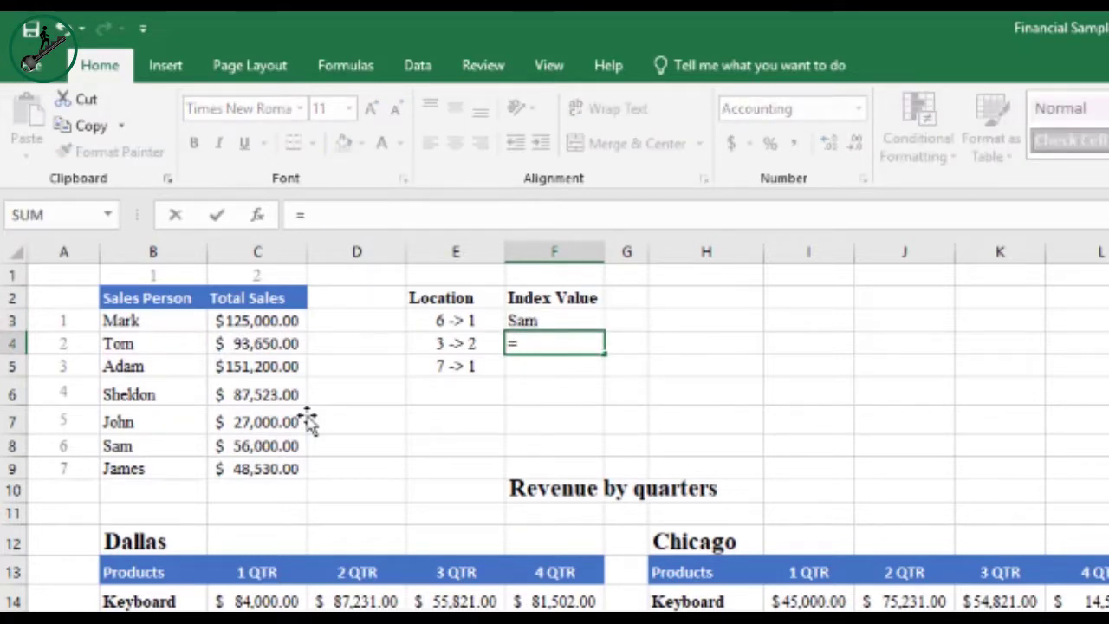
{"action": "type", "text": "ind"}
{"action": "key", "text": "Tab"}
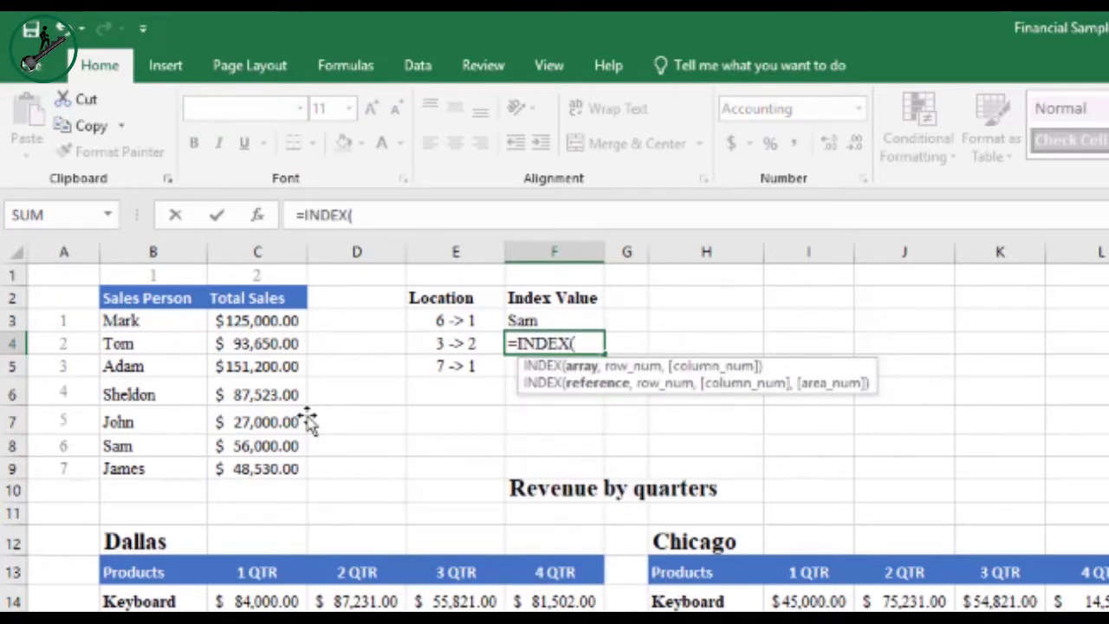
{"action": "left_click_drag", "start_coordinate": [186, 322], "coordinate": [255, 468]}
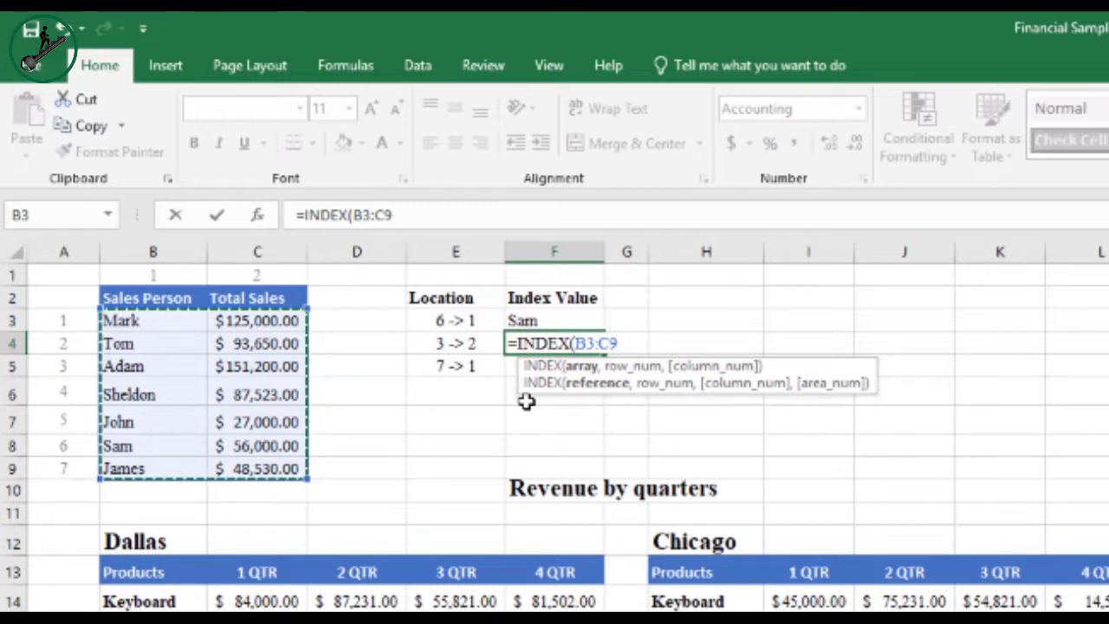
{"action": "type", "text": ","}
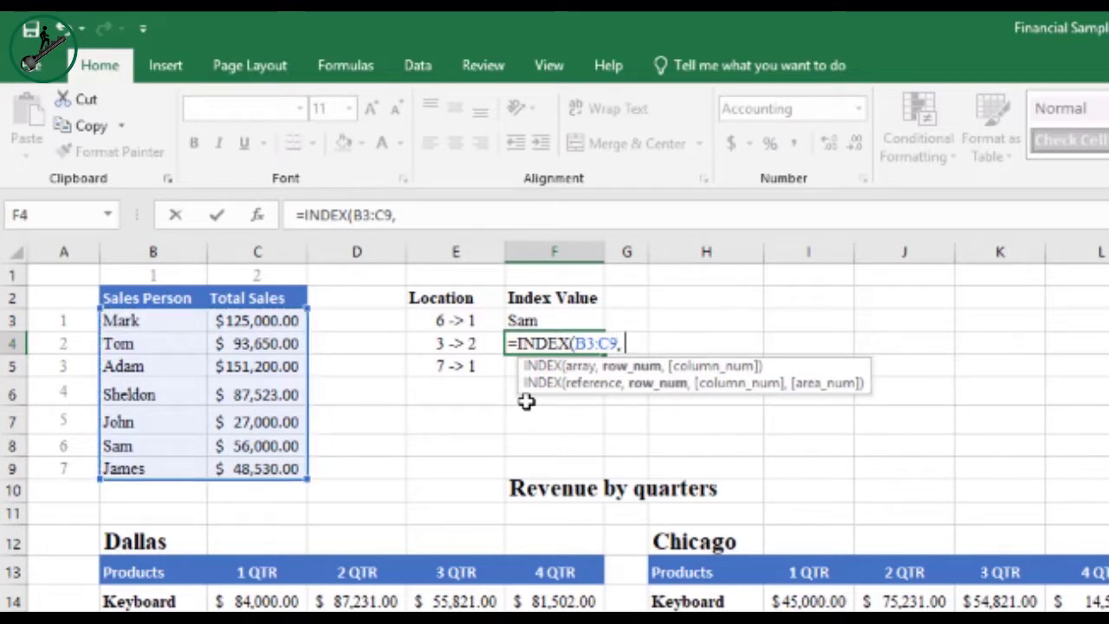
{"action": "type", "text": " 3"}
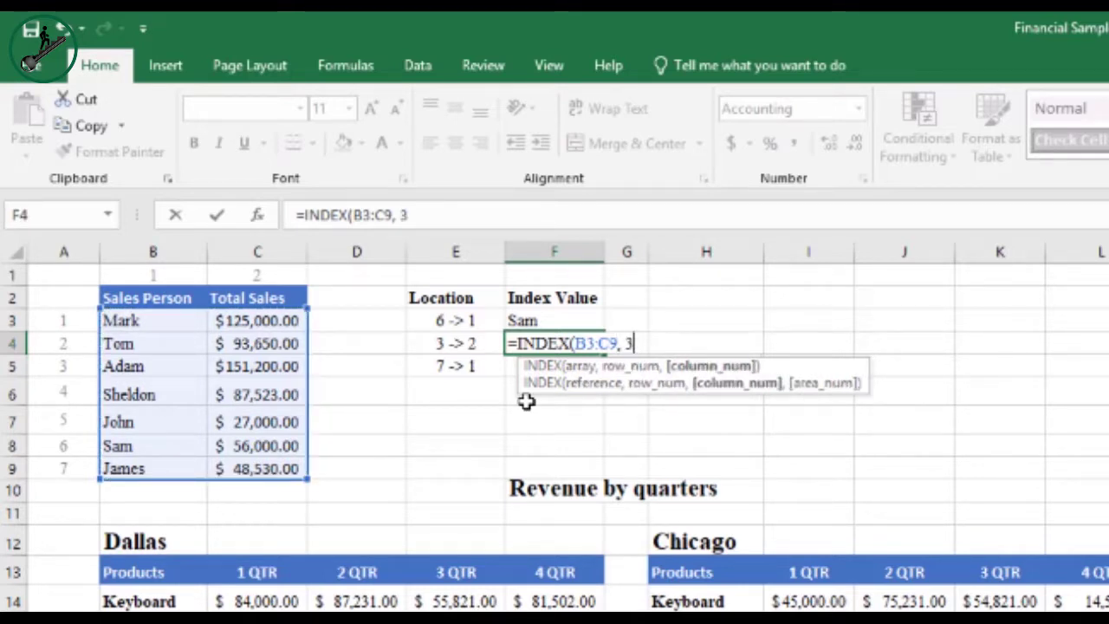
{"action": "type", "text": ", 2)"}
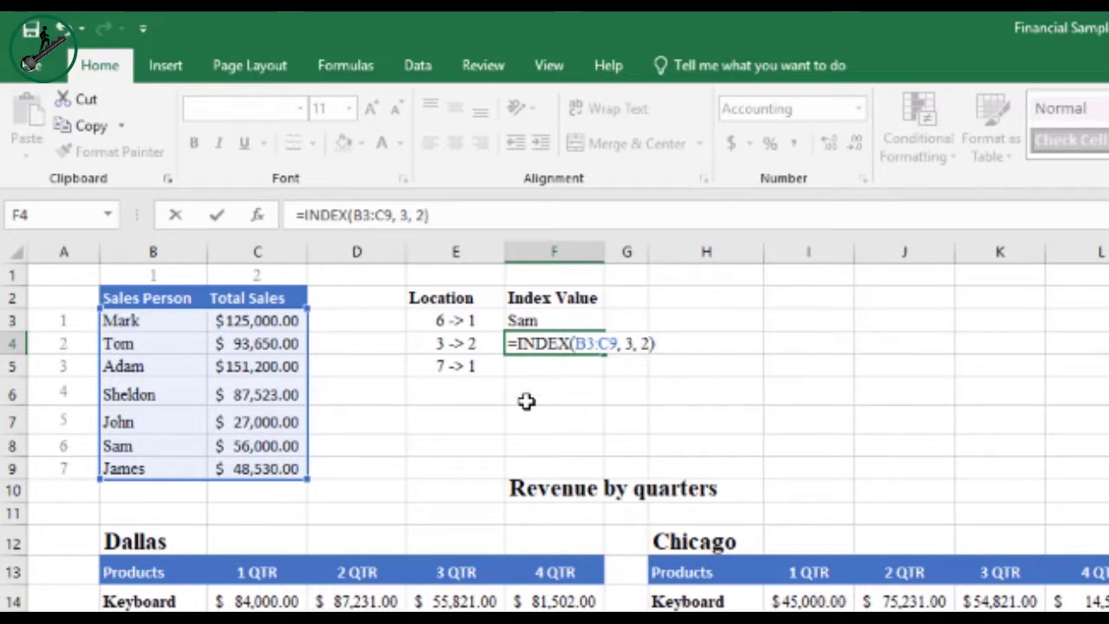
{"action": "key", "text": "Return"}
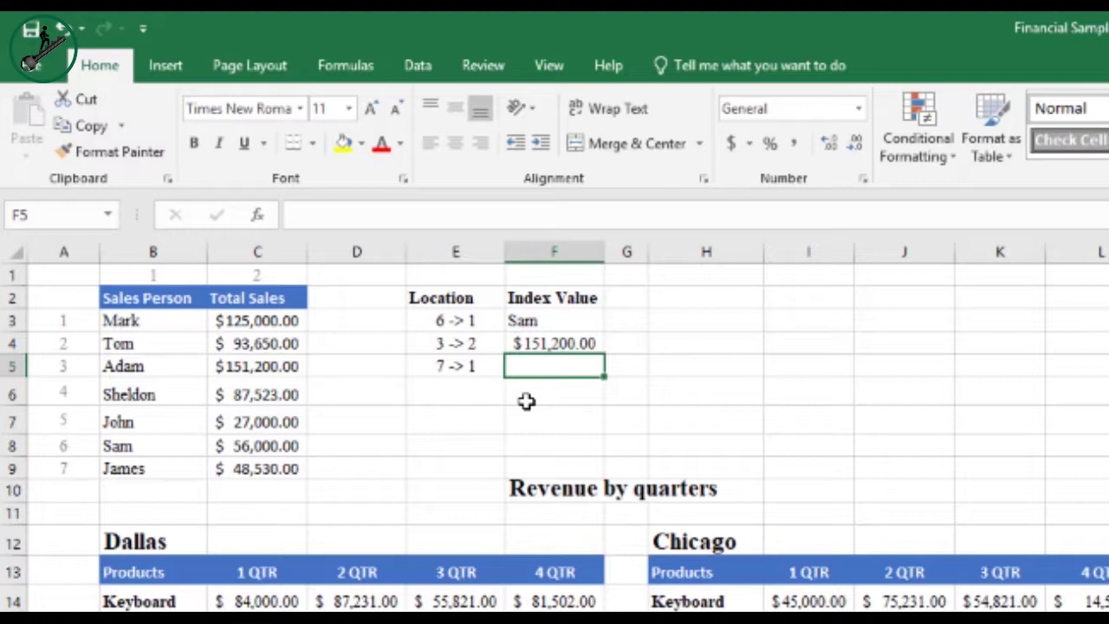
{"action": "key", "text": "Up"}
{"action": "key", "text": "Down"}
{"action": "key", "text": "Up"}
{"action": "key", "text": "Down"}
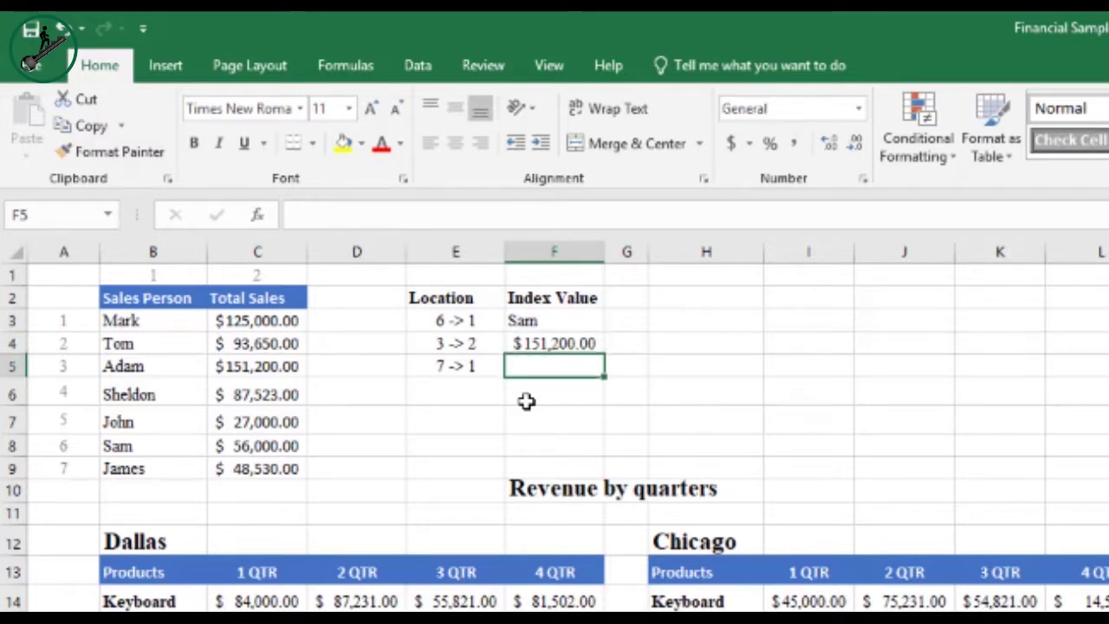
Try the formula =INDEX(B3:C9, 7) in cell F5, leaving out the column number.
{"action": "type", "text": "="}
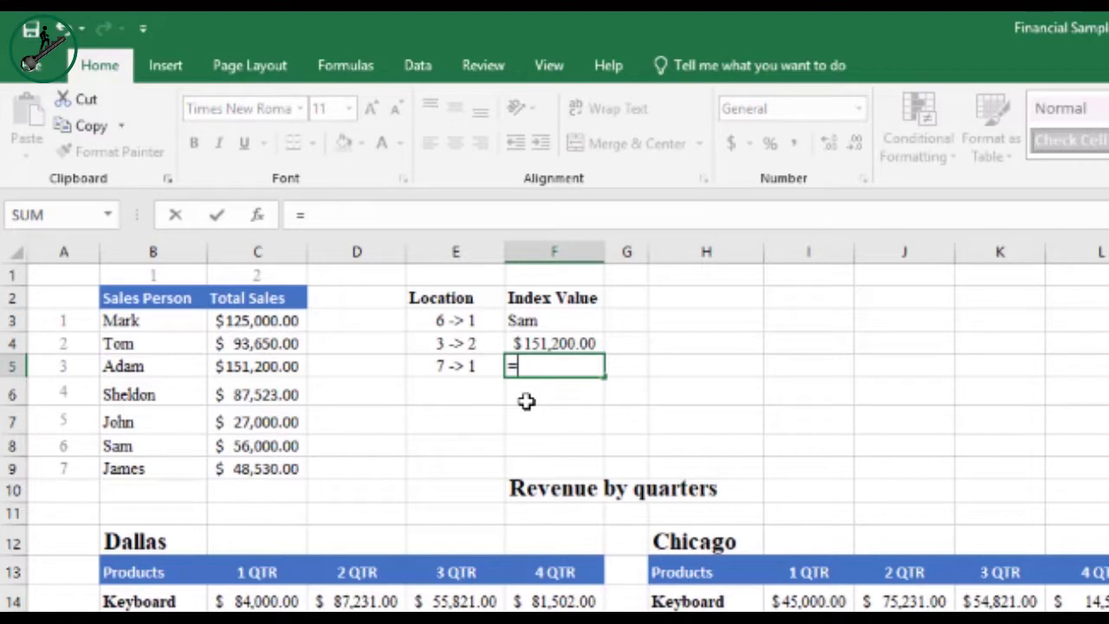
{"action": "type", "text": "inde"}
{"action": "key", "text": "Tab"}
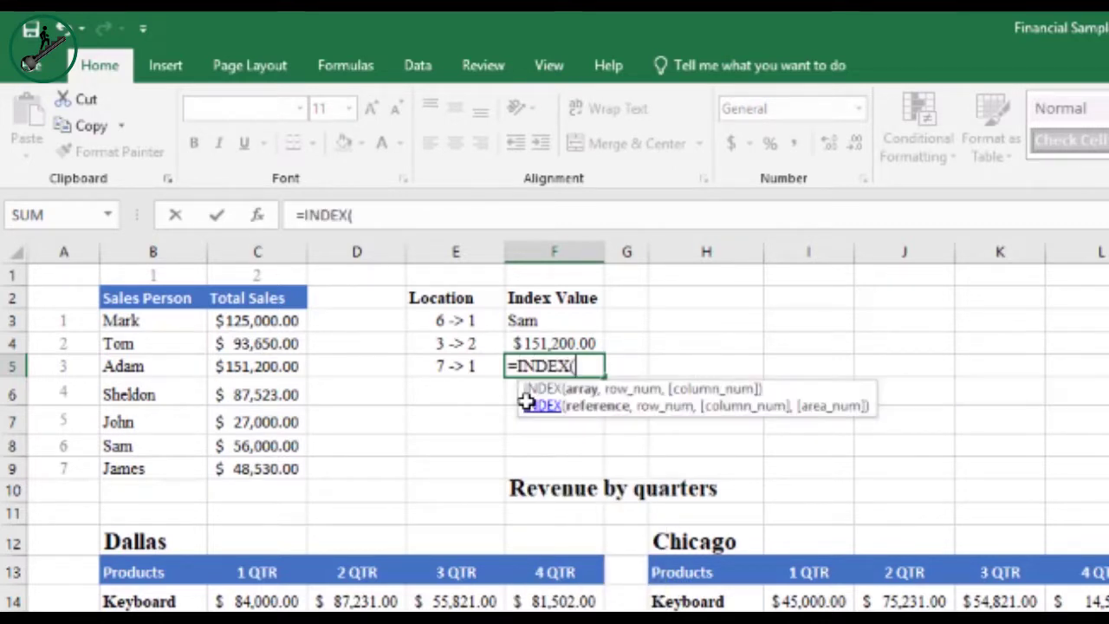
{"action": "left_click_drag", "start_coordinate": [128, 321], "coordinate": [286, 468]}
{"action": "type", "text": ", "}
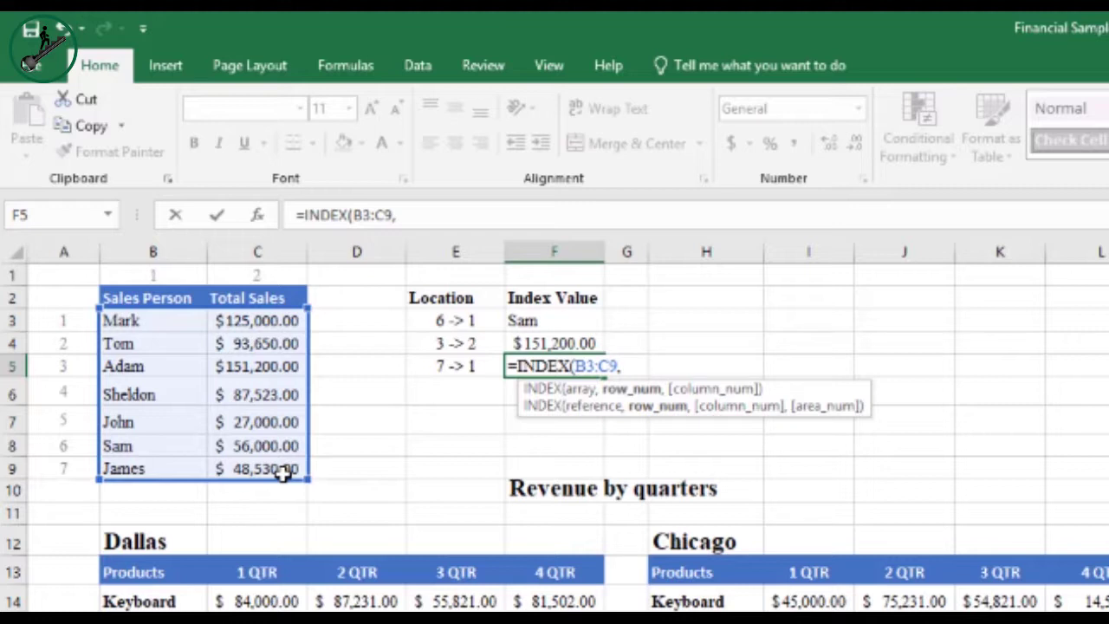
{"action": "type", "text": "7"}
{"action": "type", "text": ")"}
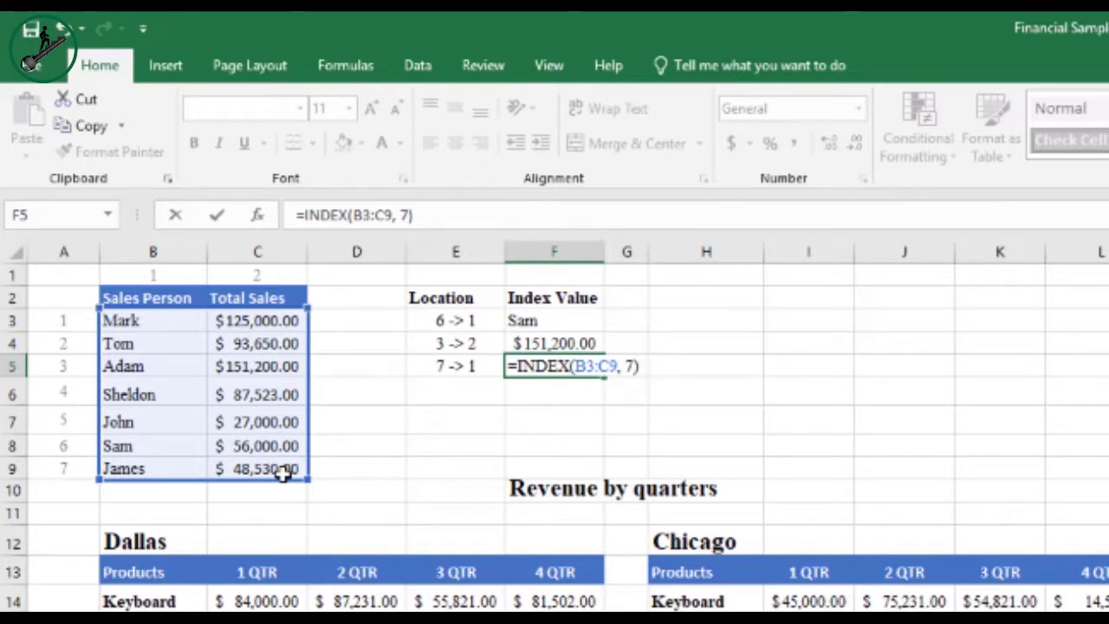
{"action": "key", "text": "Return"}
{"action": "key", "text": "Up"}
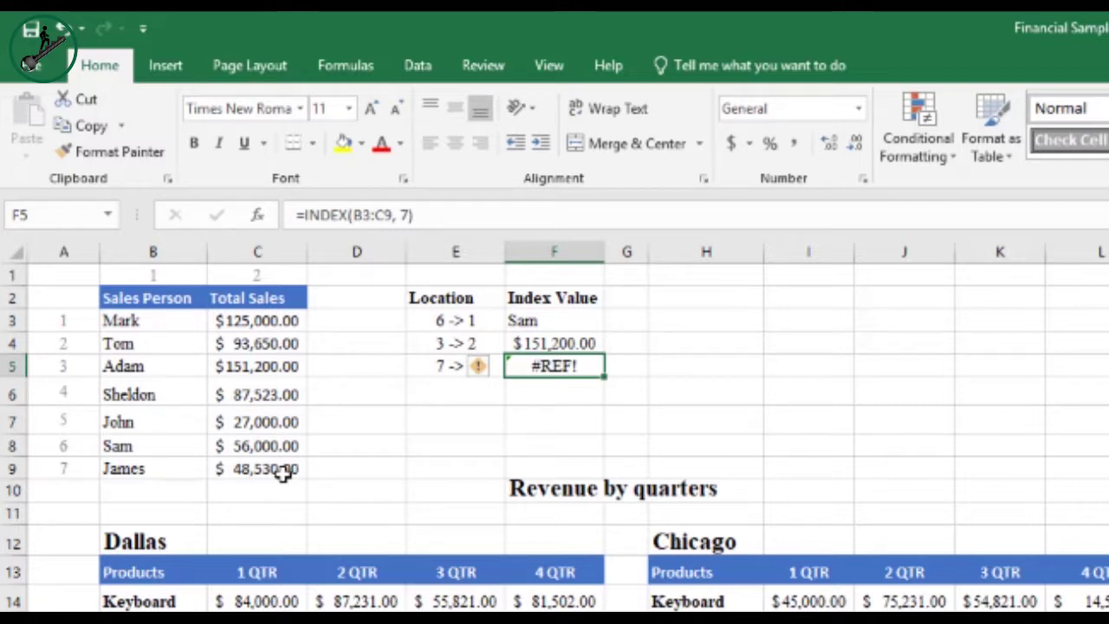
Add column number 1 to the INDEX formula in F5 and clear the cell.
{"action": "key", "text": "F2"}
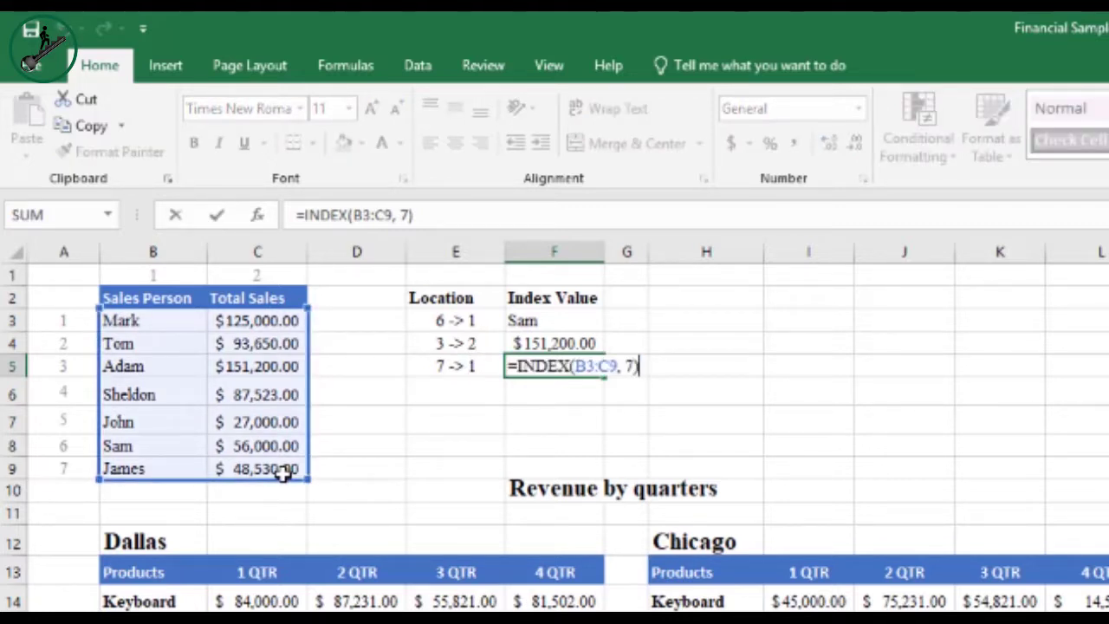
{"action": "key", "text": "Left"}
{"action": "type", "text": ", 1"}
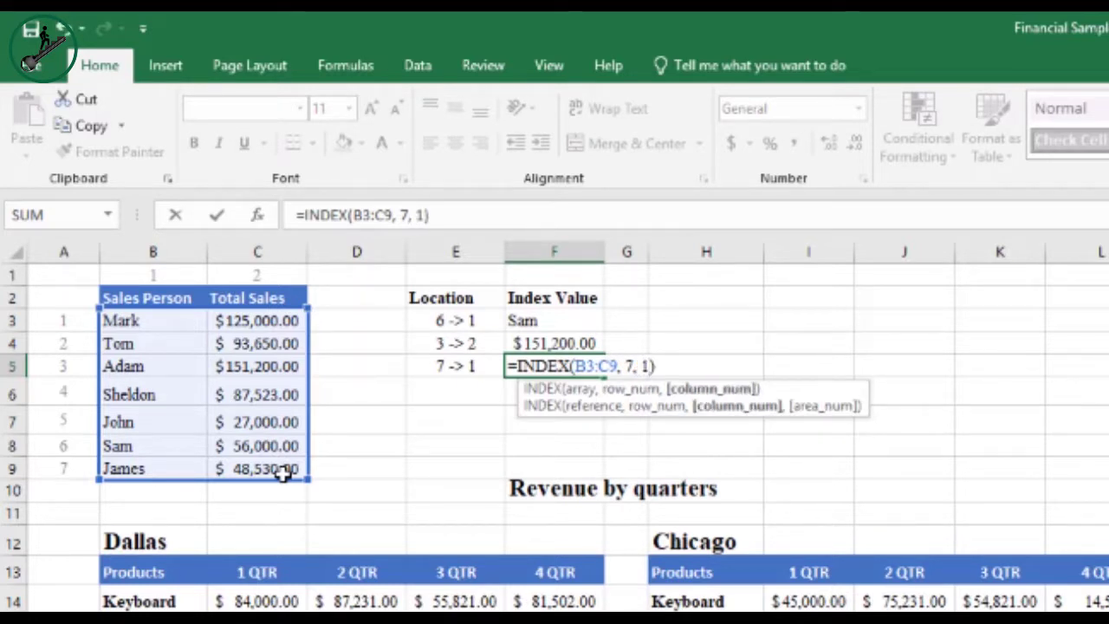
{"action": "key", "text": "Delete"}
{"action": "key", "text": "ctrl+Return"}
{"action": "key", "text": "Delete"}
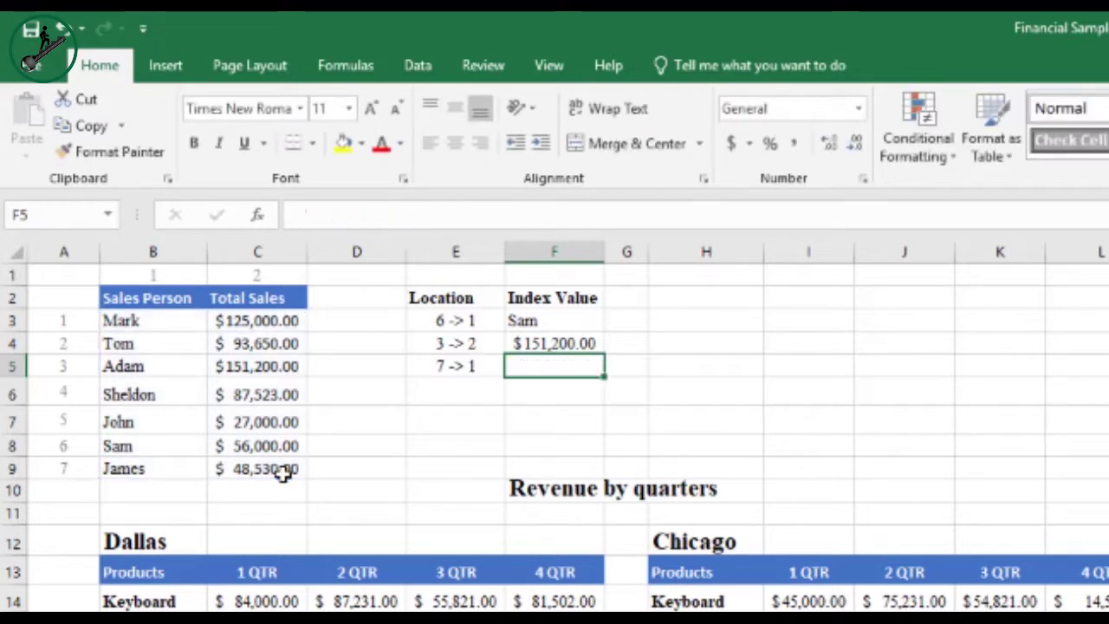
Enter =INDEX(B3:B9, 7) in cell F5, using only the Sales Person column as the array.
{"action": "type", "text": "="}
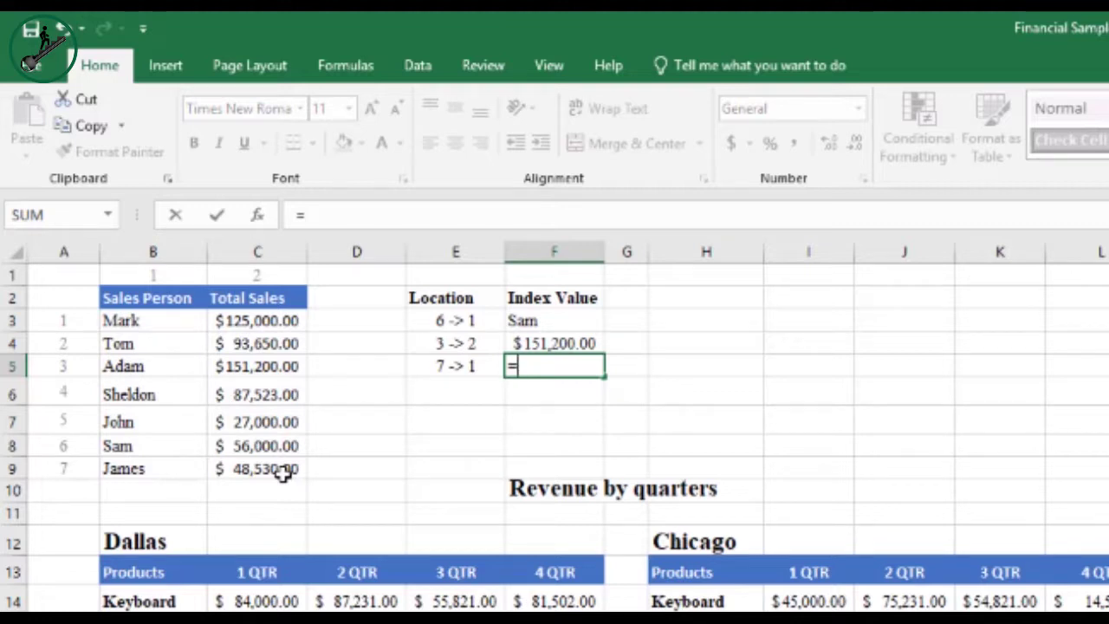
{"action": "type", "text": "inde"}
{"action": "key", "text": "Tab"}
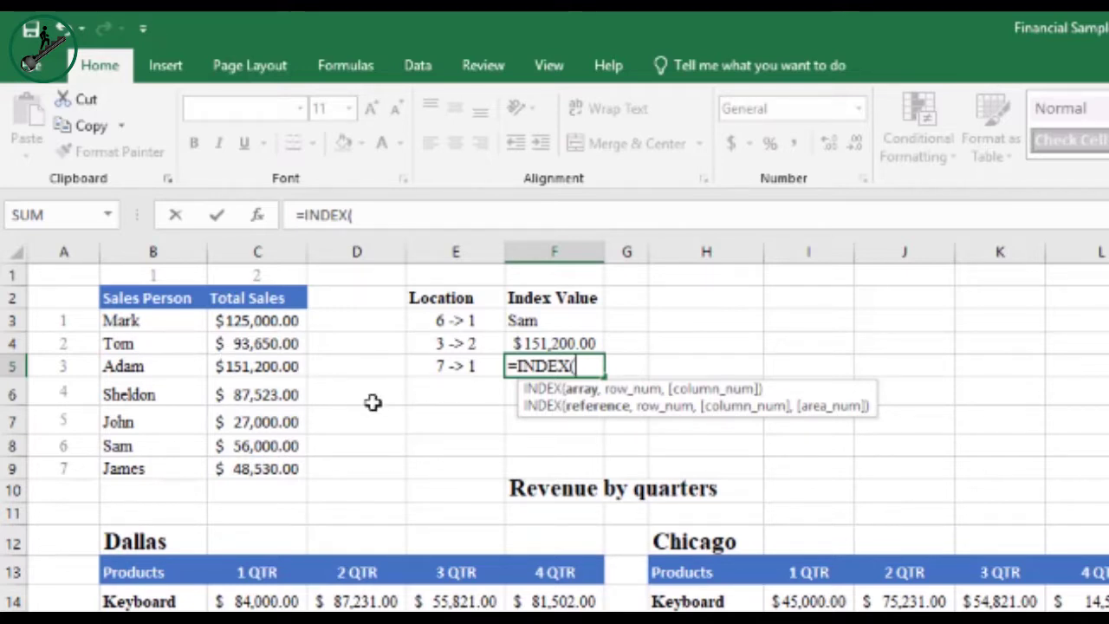
{"action": "left_click", "coordinate": [170, 319]}
{"action": "left_click_drag", "start_coordinate": [170, 319], "coordinate": [167, 477]}
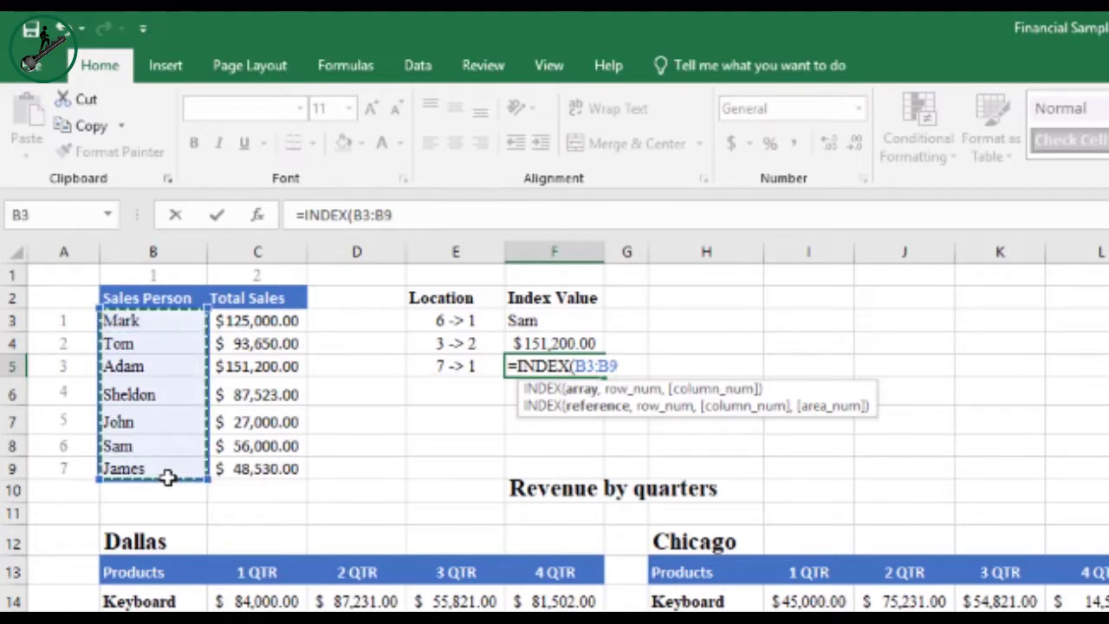
{"action": "type", "text": ","}
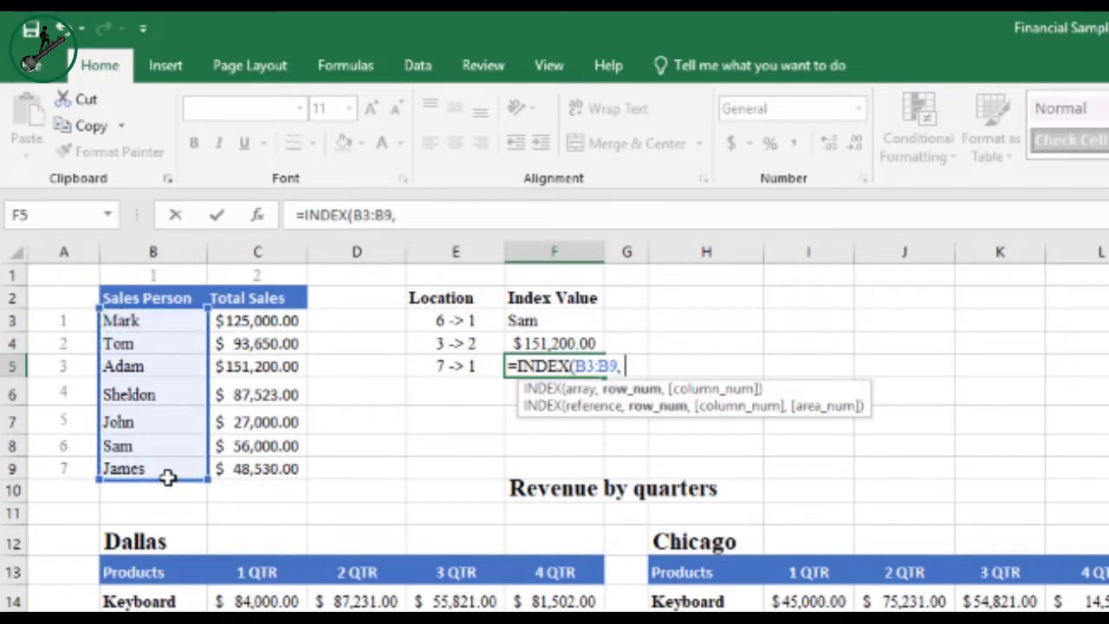
{"action": "type", "text": " 7)"}
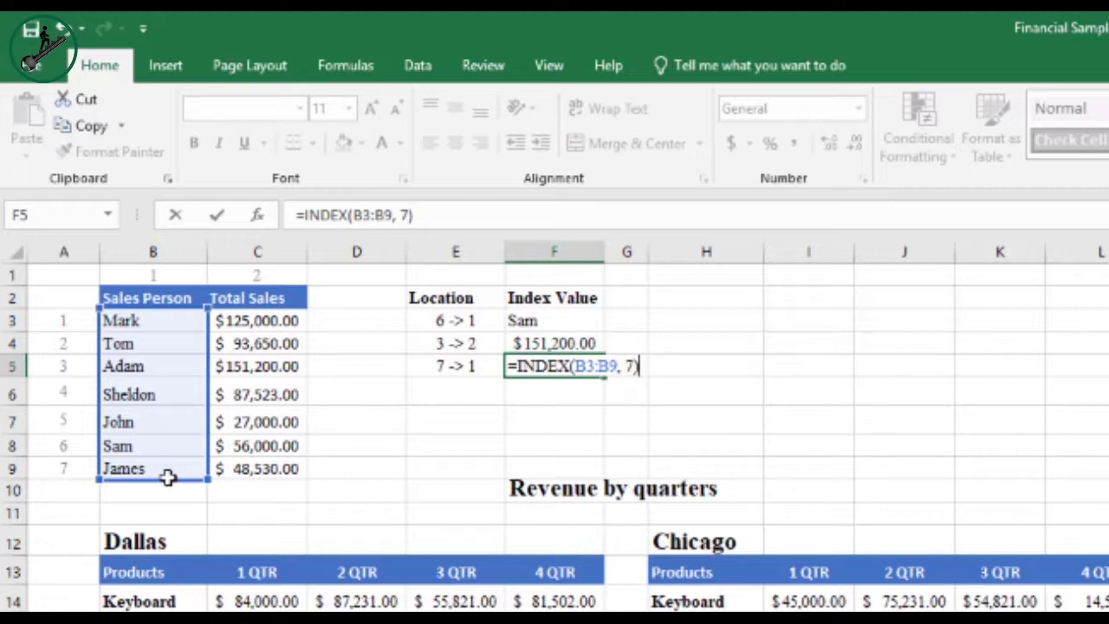
{"action": "key", "text": "Return"}
{"action": "key", "text": "Up"}
{"action": "left_click", "coordinate": [163, 474]}
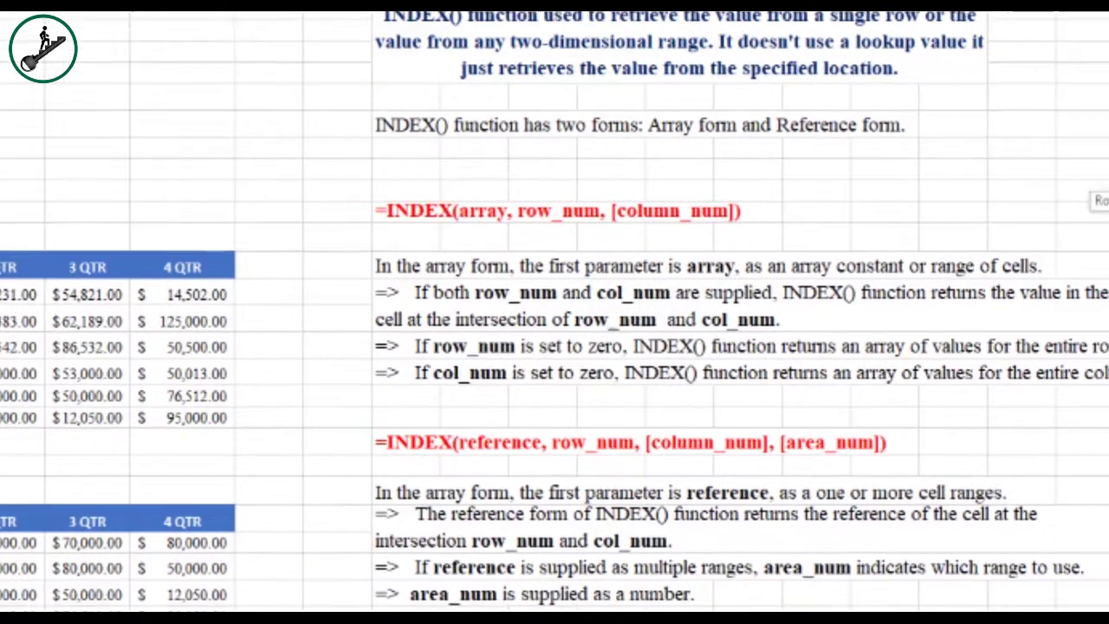
Examine the notes on the reference form, =INDEX(reference, row_num, [column_num], [area_num]).
{"action": "left_click_drag", "start_coordinate": [1098, 177], "coordinate": [1099, 185]}
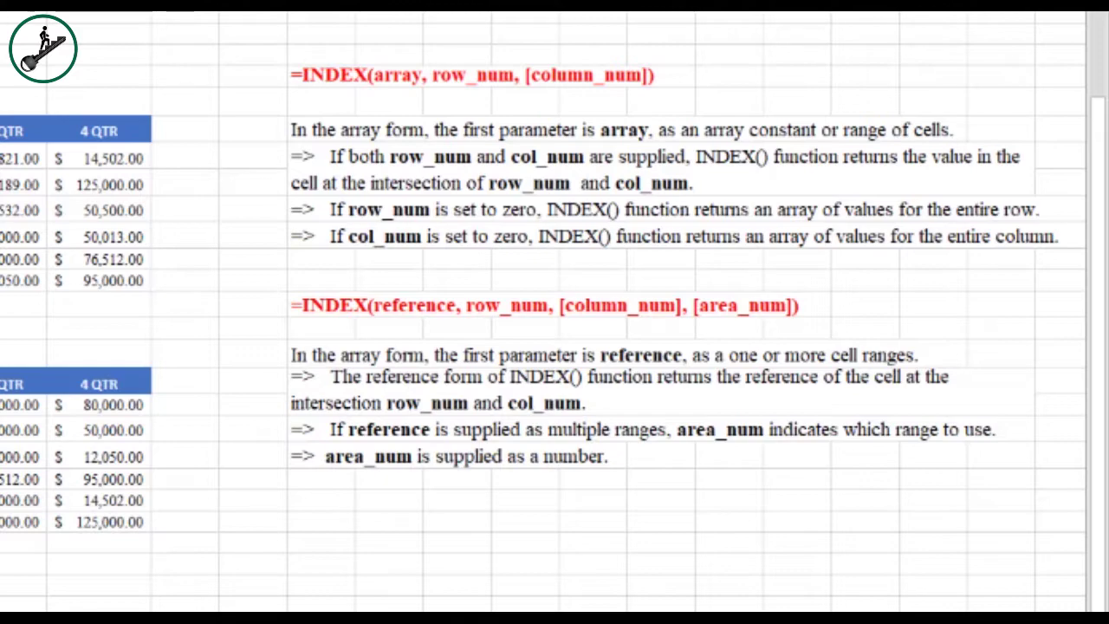
{"action": "left_click", "coordinate": [374, 311]}
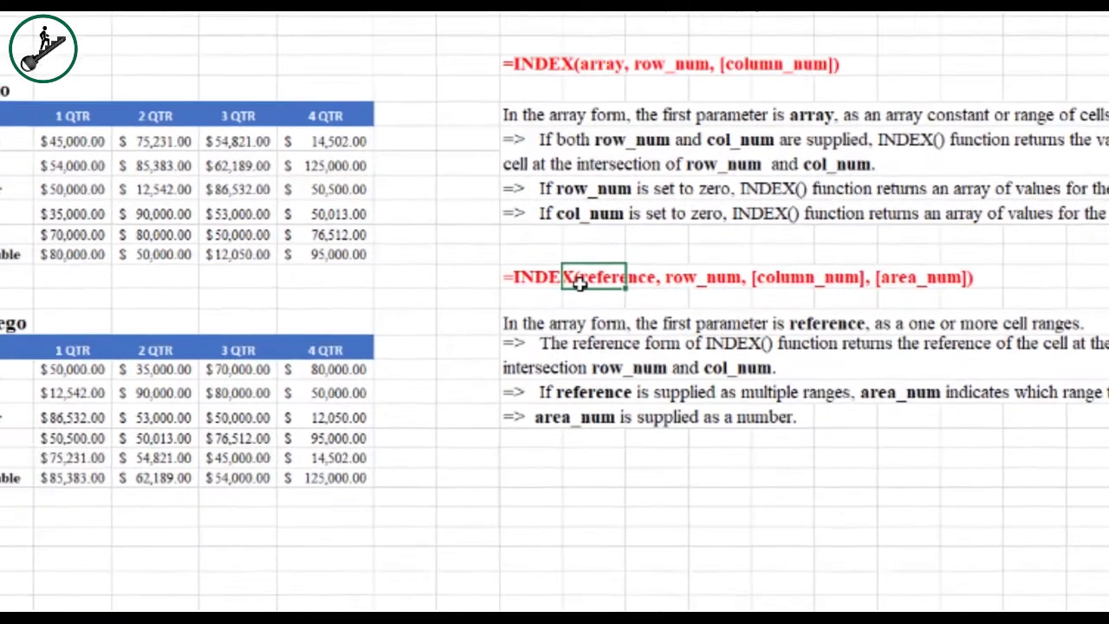
Examine the quarterly revenue ranges of the Dallas, Chicago, Boston and San Diego tables.
{"action": "left_click", "coordinate": [187, 117]}
{"action": "left_click_drag", "start_coordinate": [193, 107], "coordinate": [398, 201]}
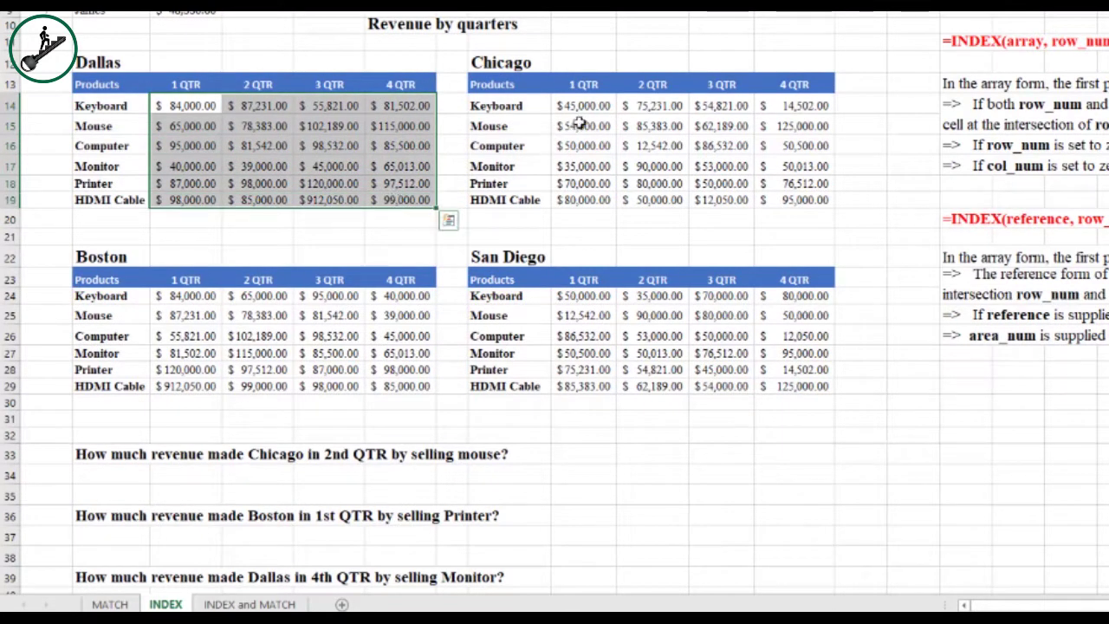
{"action": "left_click_drag", "start_coordinate": [595, 106], "coordinate": [775, 195]}
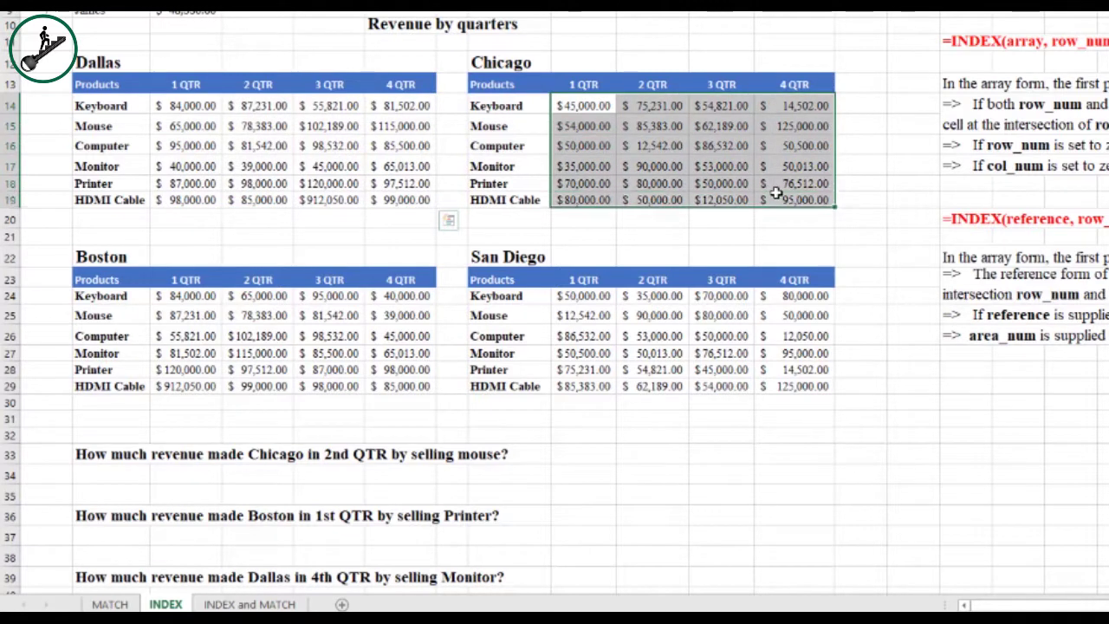
{"action": "left_click", "coordinate": [187, 295]}
{"action": "left_click_drag", "start_coordinate": [227, 318], "coordinate": [408, 385]}
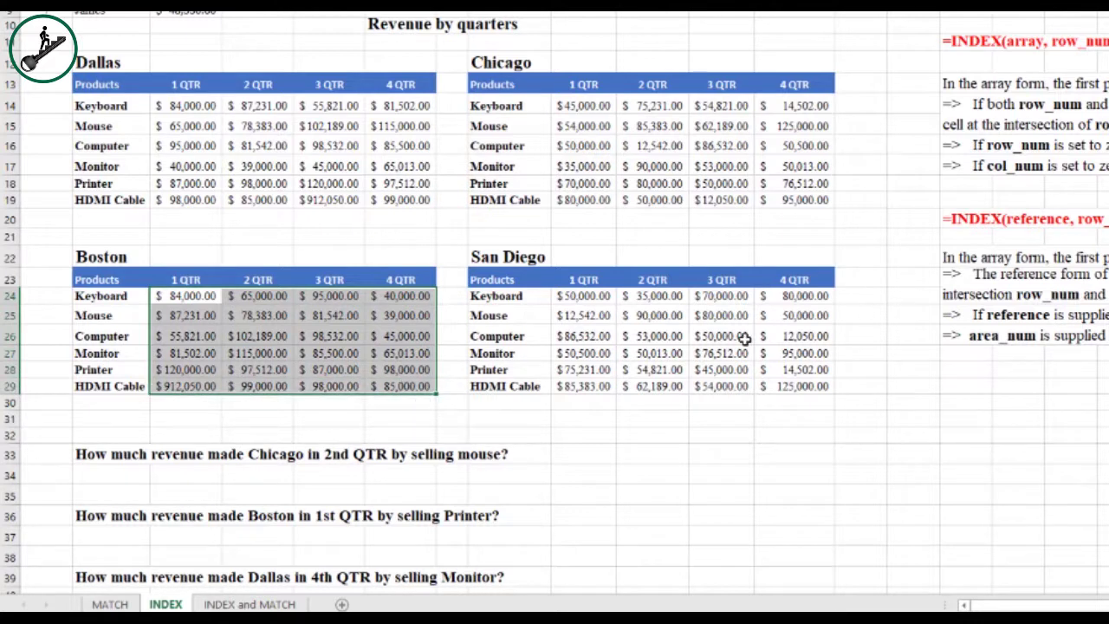
{"action": "left_click", "coordinate": [602, 297]}
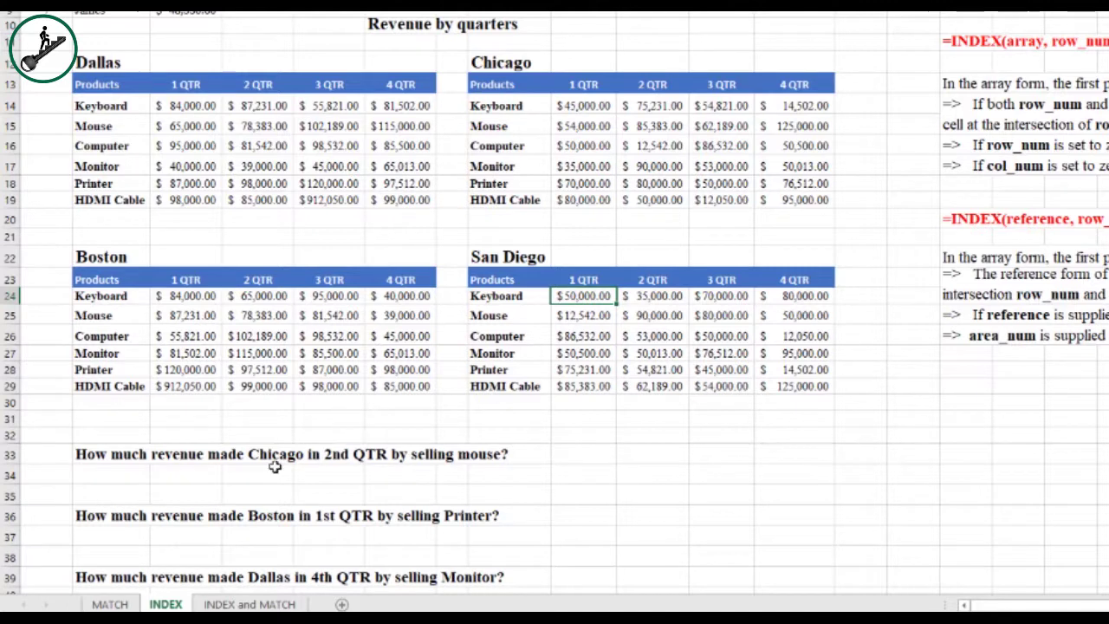
Read the question on Chicago's 2nd QTR mouse revenue and locate the matching cell in the Chicago table.
{"action": "left_click", "coordinate": [128, 460]}
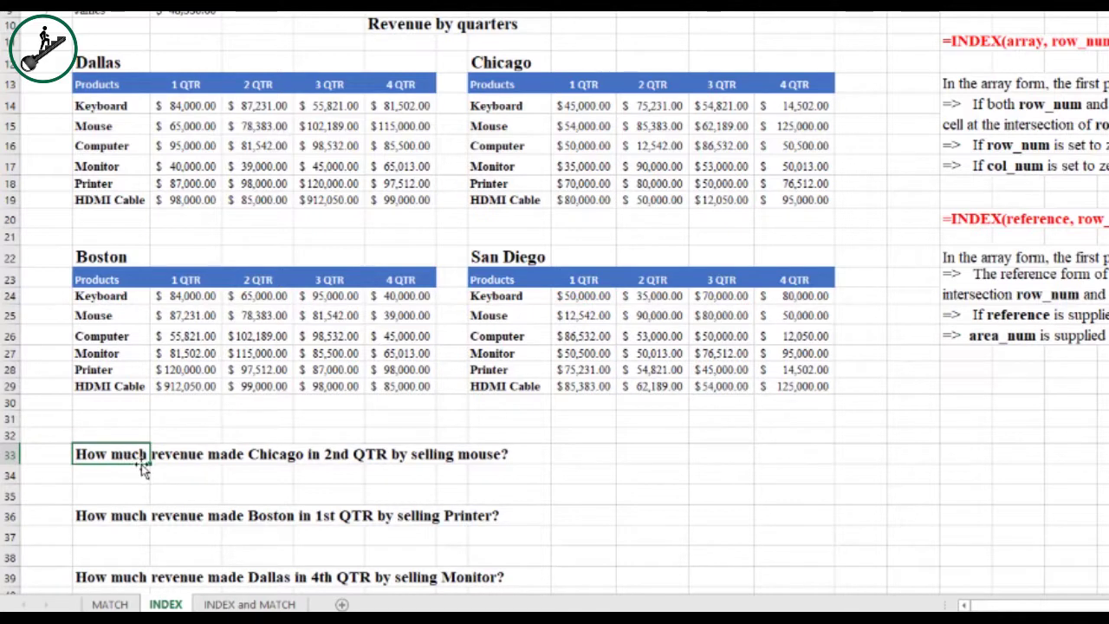
{"action": "left_click", "coordinate": [296, 460]}
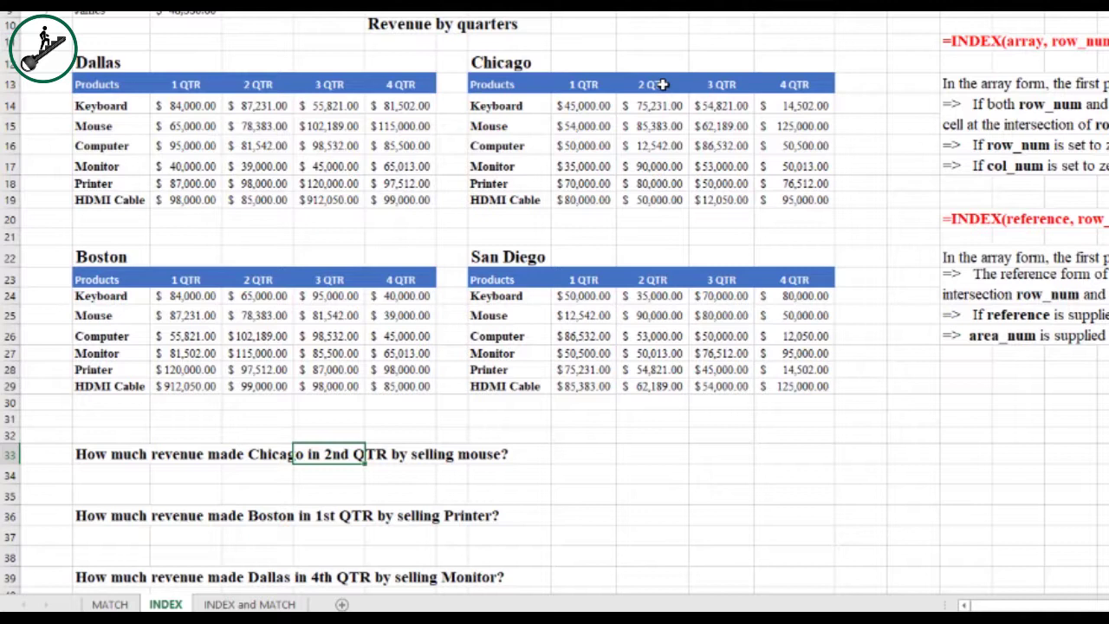
{"action": "left_click", "coordinate": [663, 126]}
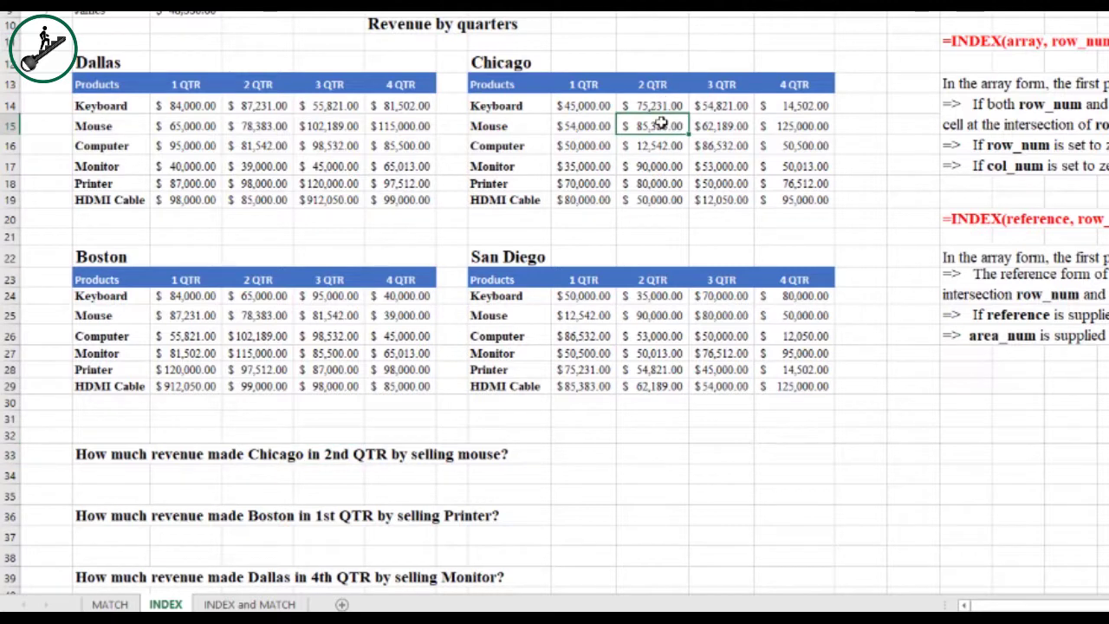
Try the array form =INDEX(I14:L19, 2, 2) in cell I33 for the Chicago mouse question and clear the cell.
{"action": "left_click", "coordinate": [592, 457]}
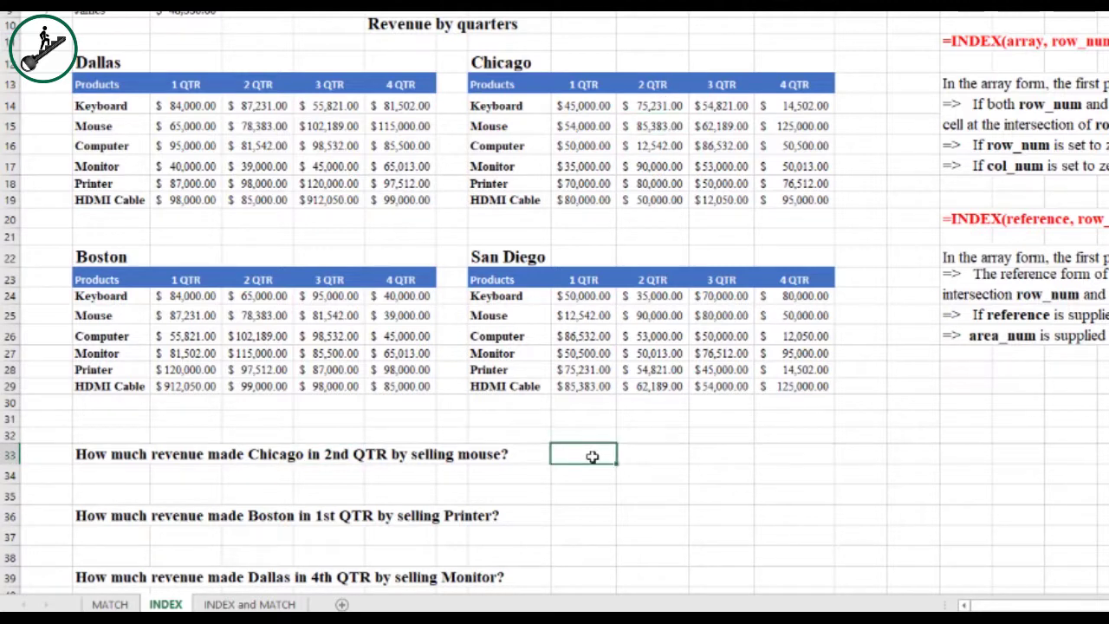
{"action": "type", "text": "=ind"}
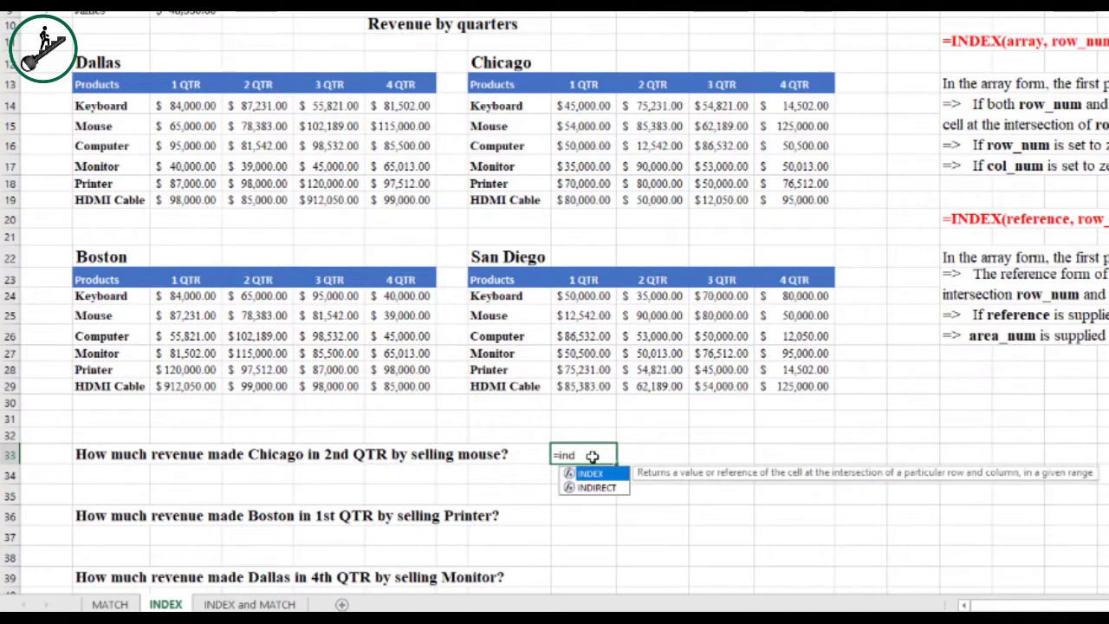
{"action": "key", "text": "Tab"}
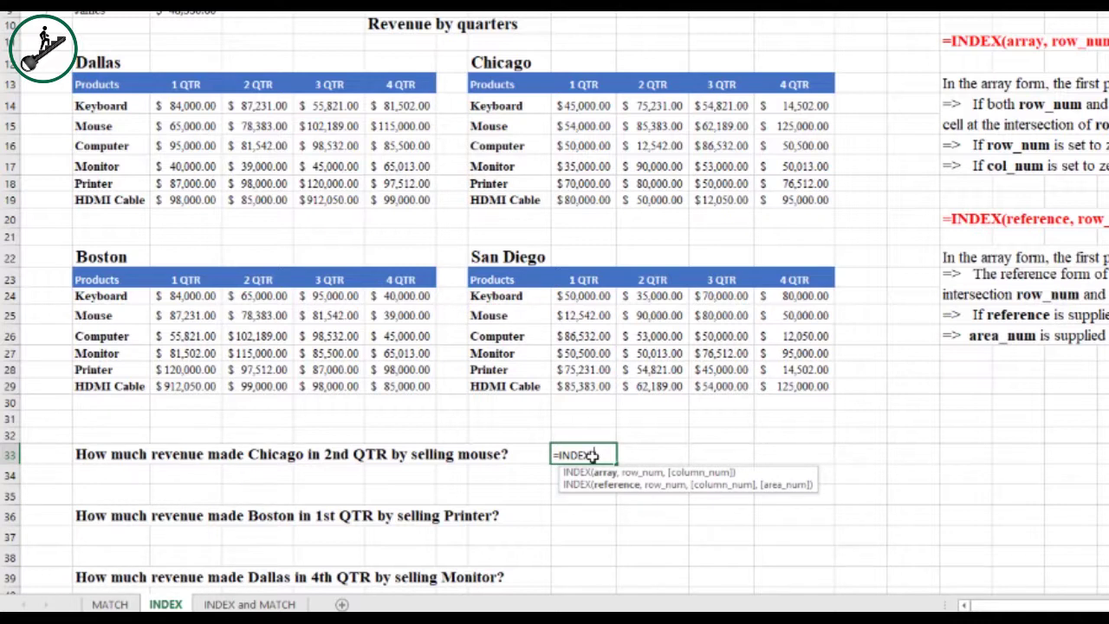
{"action": "left_click_drag", "start_coordinate": [579, 105], "coordinate": [789, 202]}
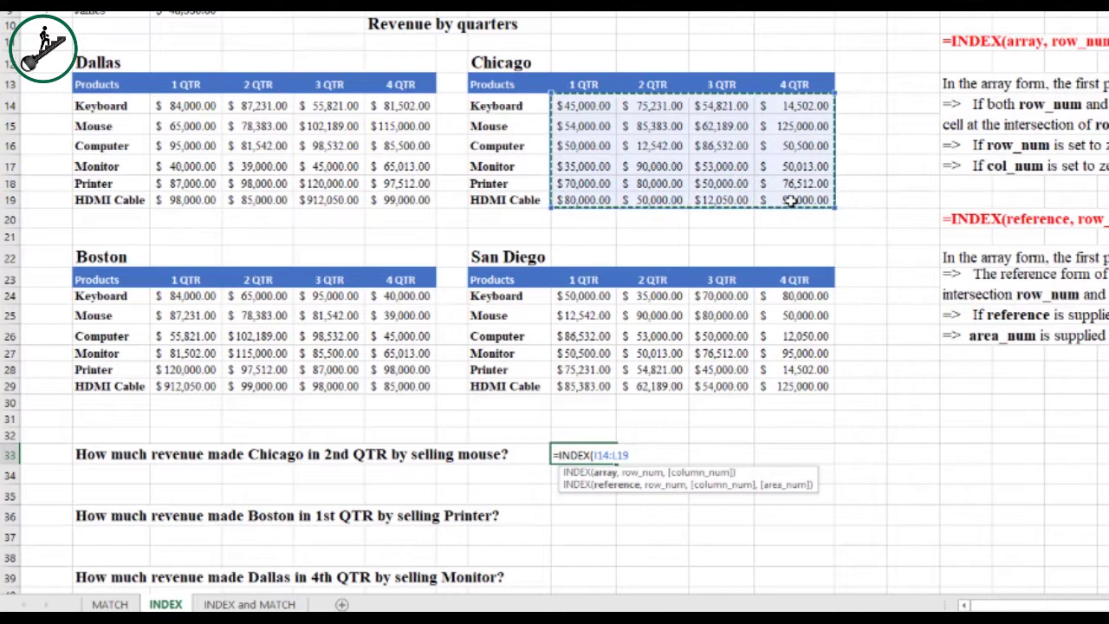
{"action": "type", "text": ","}
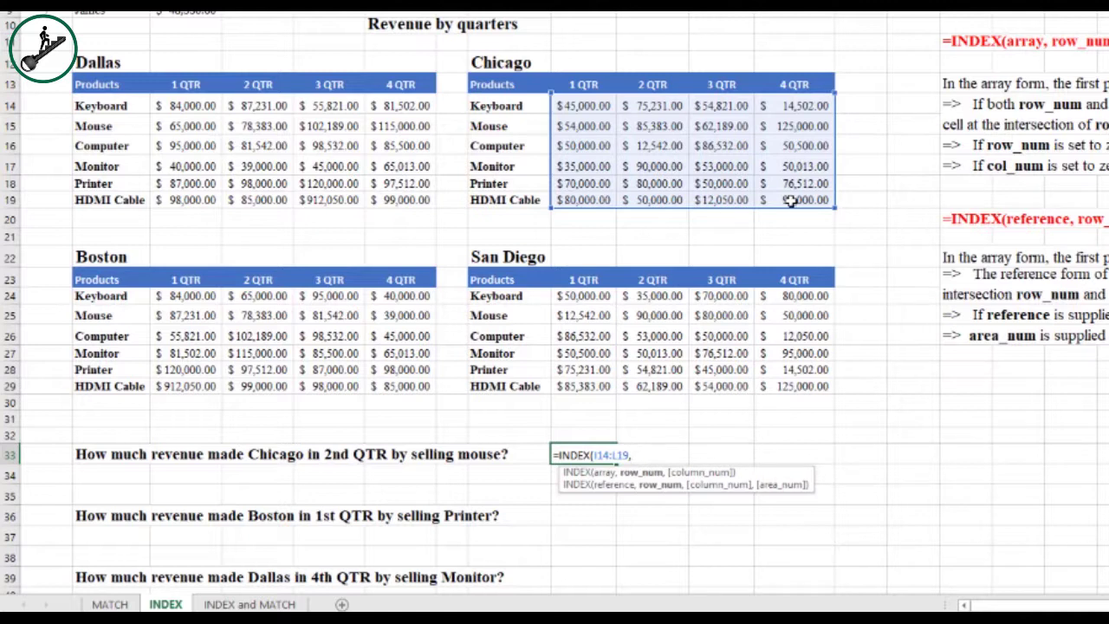
{"action": "type", "text": "2,"}
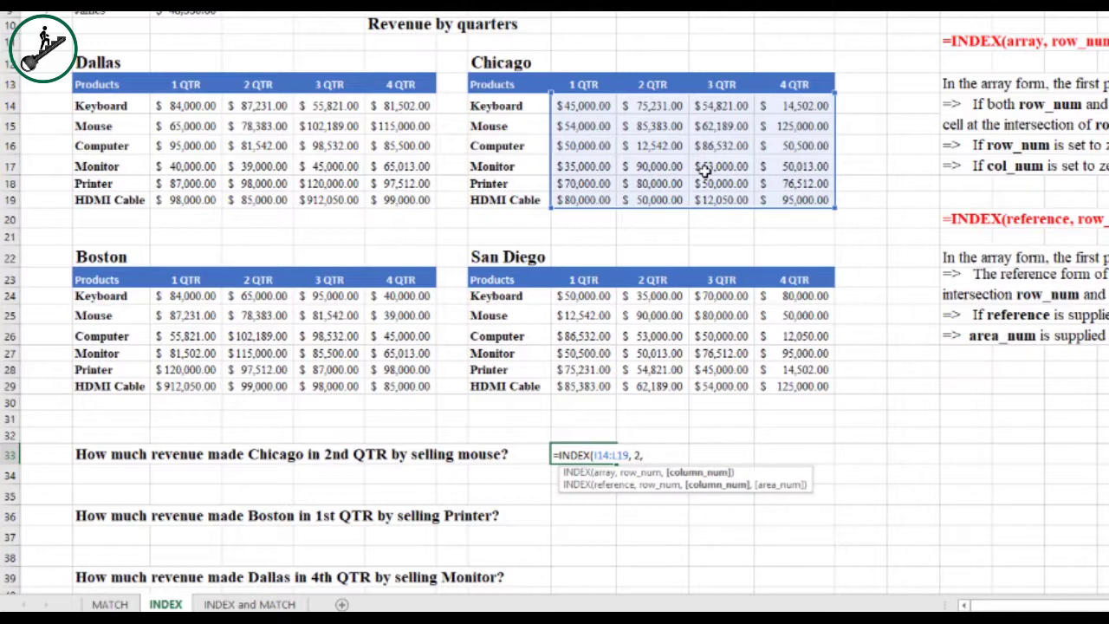
{"action": "type", "text": " 2)"}
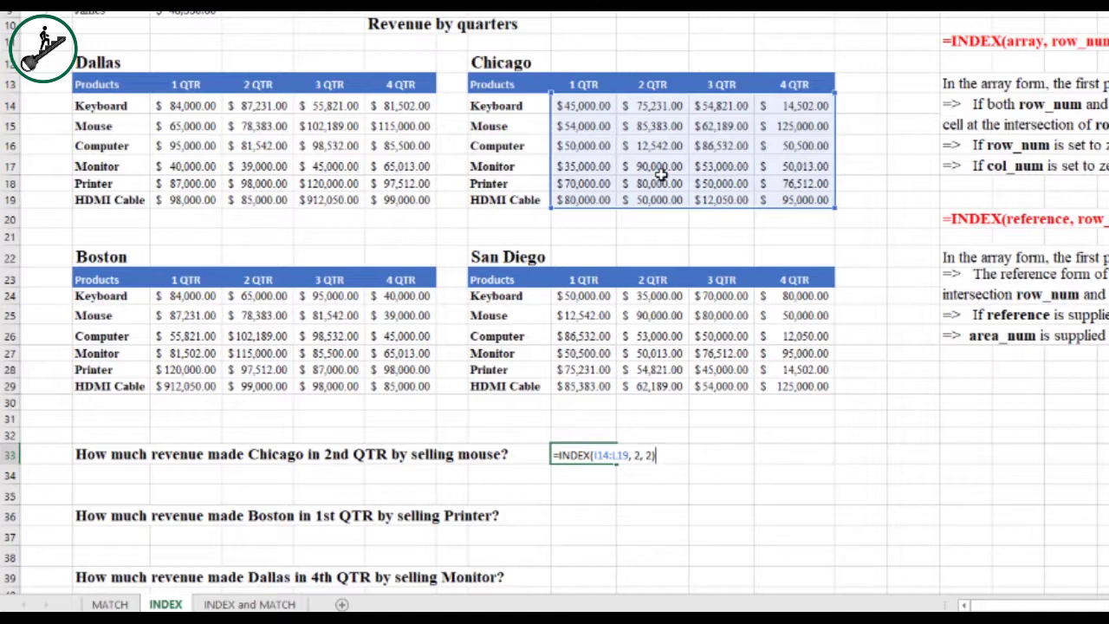
{"action": "key", "text": "Return"}
{"action": "key", "text": "Up"}
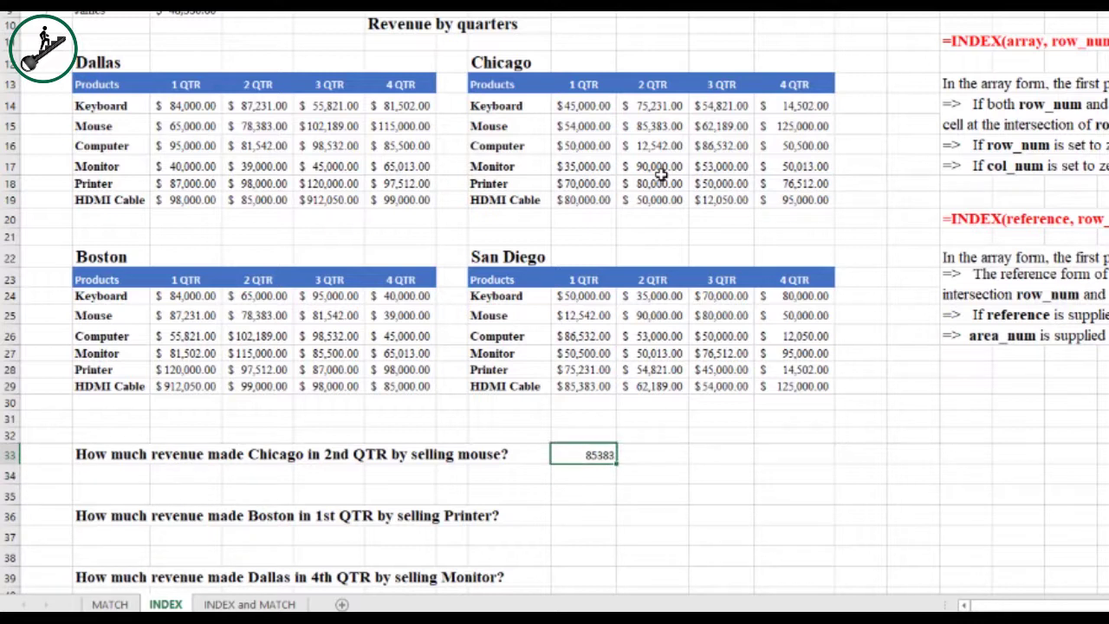
{"action": "key", "text": "Delete"}
Start an INDEX formula in cell I33 with the four city ranges (C14:F19, I14:L19, C24:F29, I24:L29) as its reference.
{"action": "left_click", "coordinate": [169, 104]}
{"action": "left_click_drag", "start_coordinate": [173, 104], "coordinate": [389, 203]}
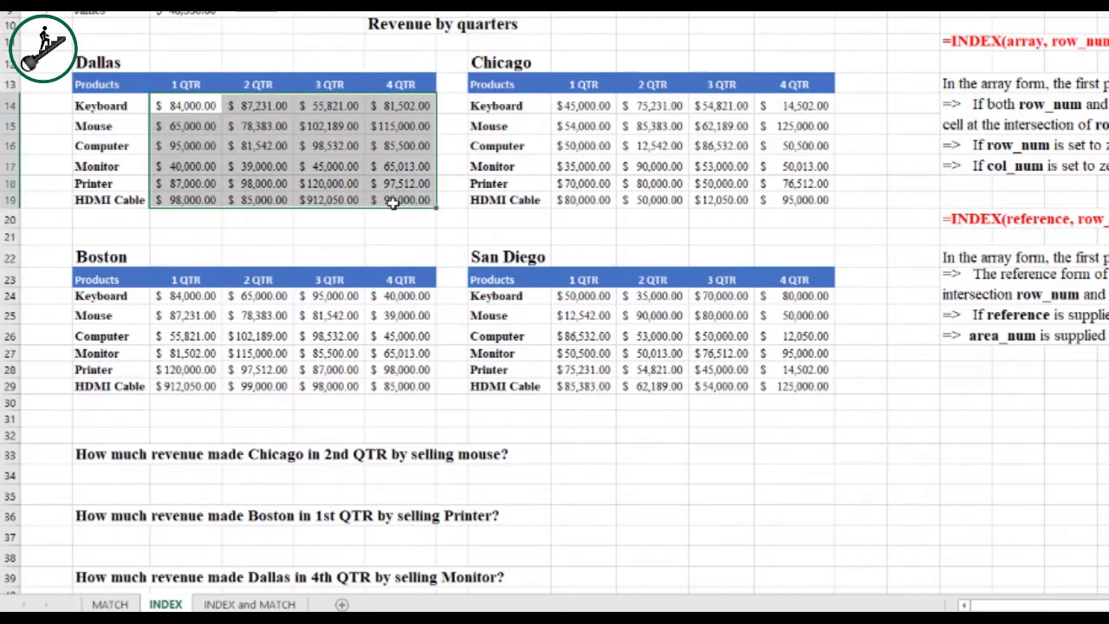
{"action": "left_click", "coordinate": [570, 455]}
{"action": "type", "text": "="}
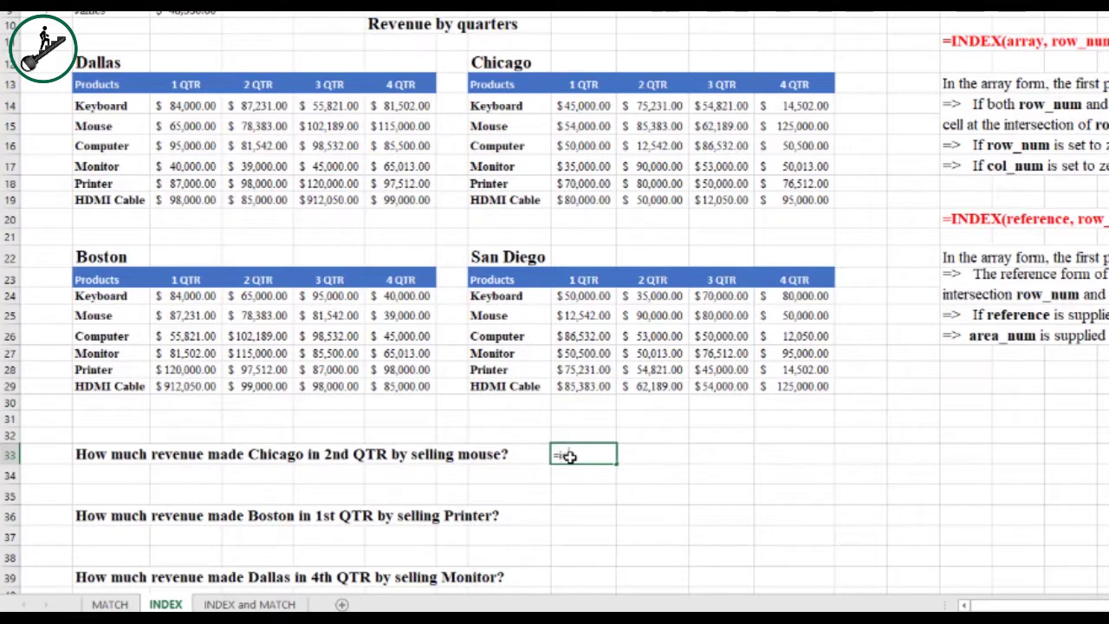
{"action": "type", "text": "ind"}
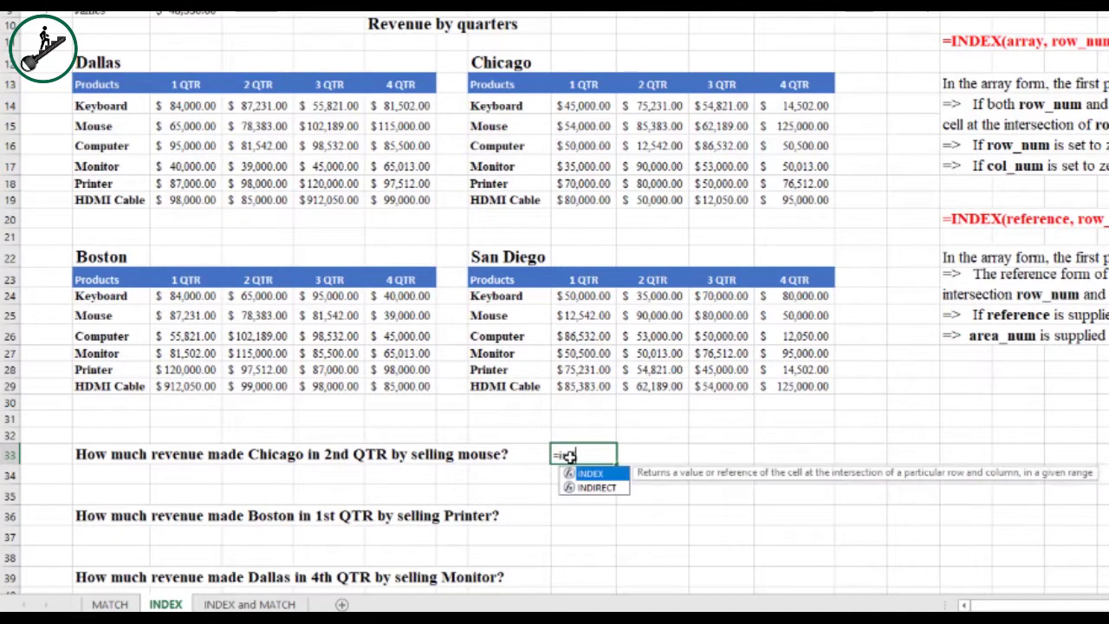
{"action": "key", "text": "Tab"}
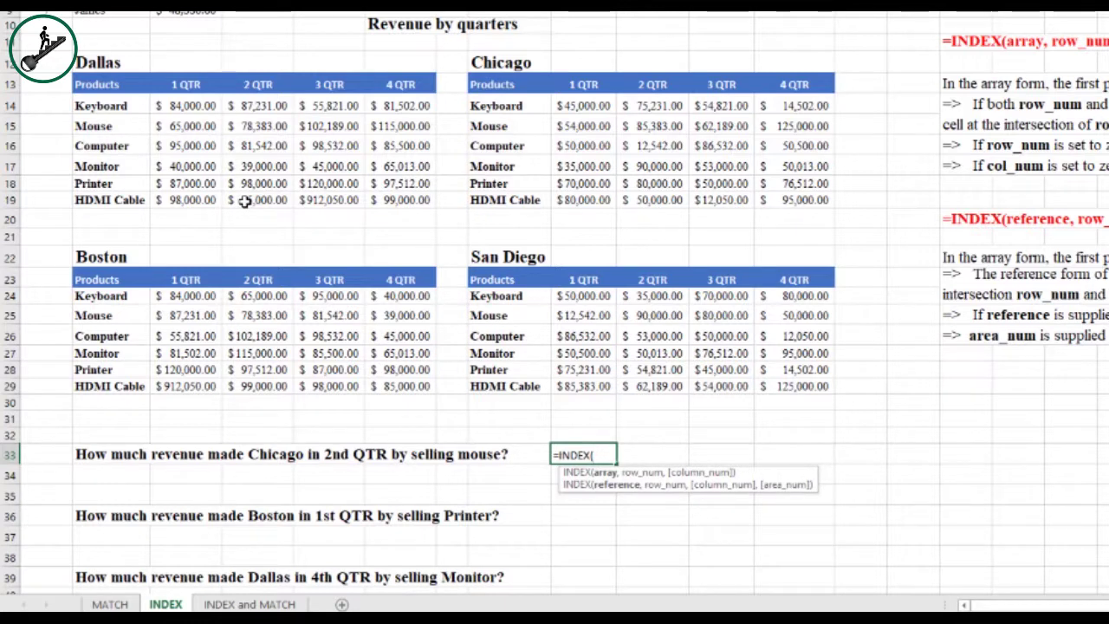
{"action": "type", "text": "("}
{"action": "left_click_drag", "start_coordinate": [177, 107], "coordinate": [399, 195]}
{"action": "type", "text": ","}
{"action": "left_click_drag", "start_coordinate": [577, 106], "coordinate": [782, 196]}
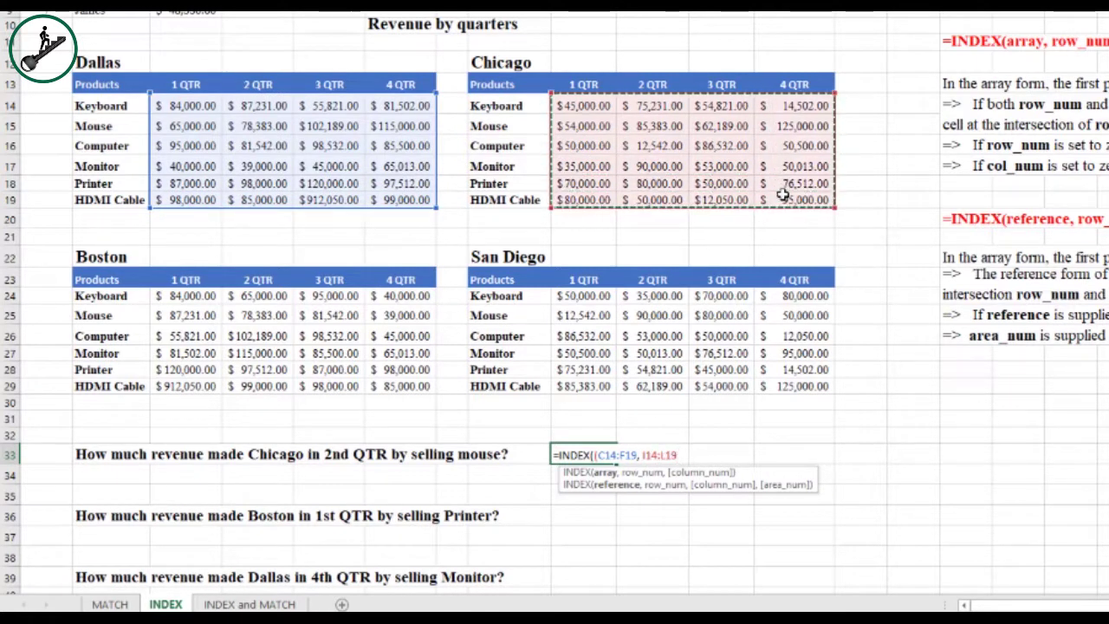
{"action": "type", "text": ","}
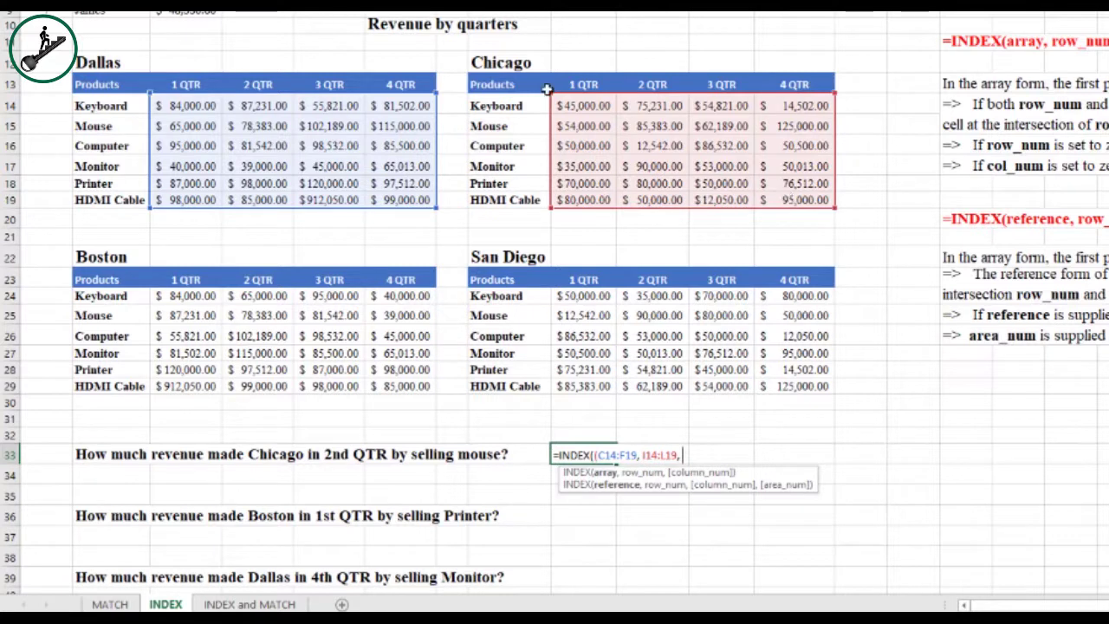
{"action": "left_click_drag", "start_coordinate": [184, 295], "coordinate": [406, 382]}
{"action": "type", "text": ","}
{"action": "left_click_drag", "start_coordinate": [577, 297], "coordinate": [786, 382]}
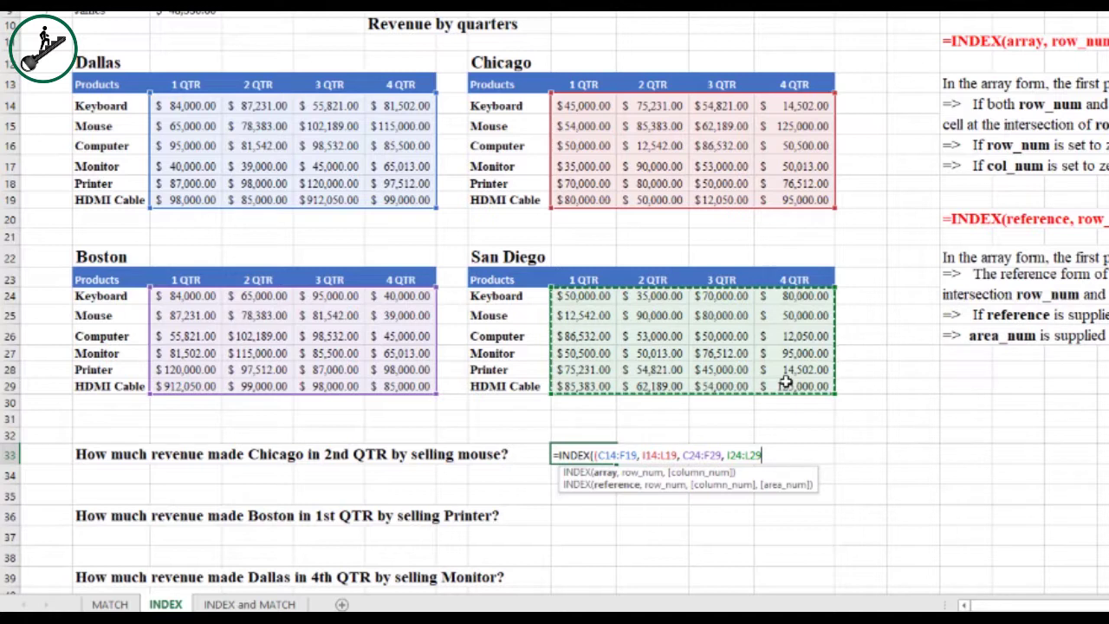
{"action": "type", "text": "),"}
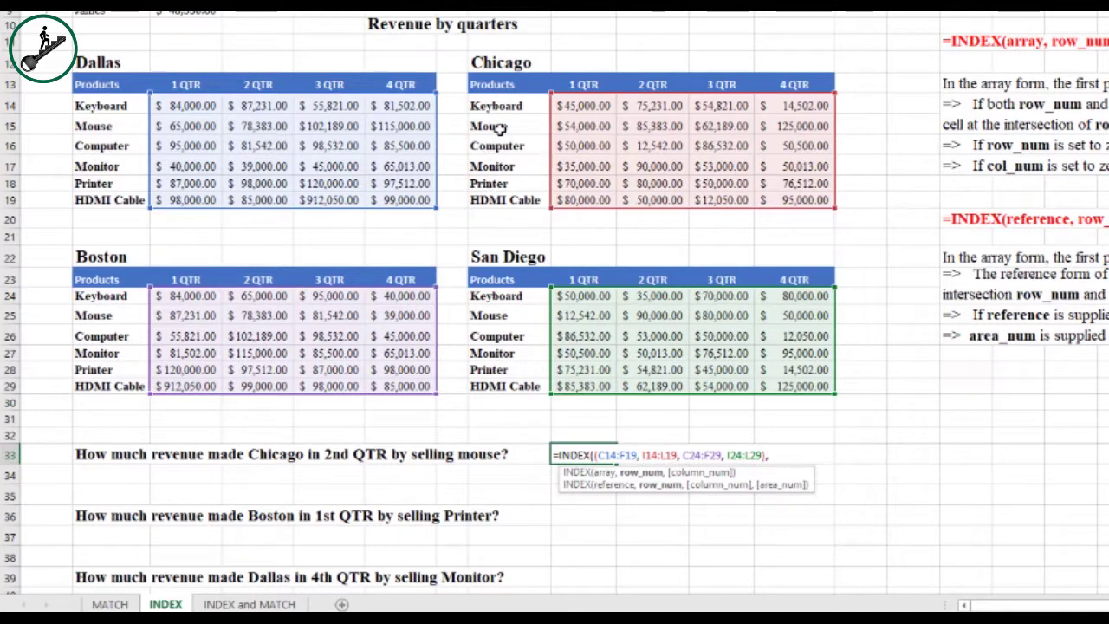
Complete the I33 formula with row number 2, column number 2 and area number 2, and check it against the Chicago table.
{"action": "type", "text": "2, 2"}
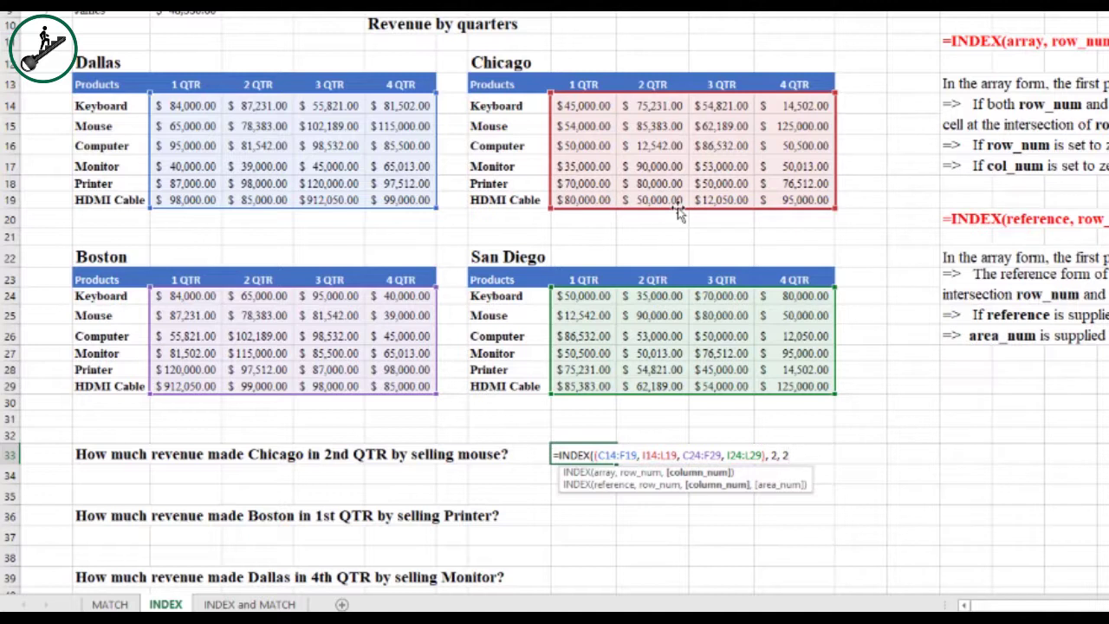
{"action": "type", "text": ","}
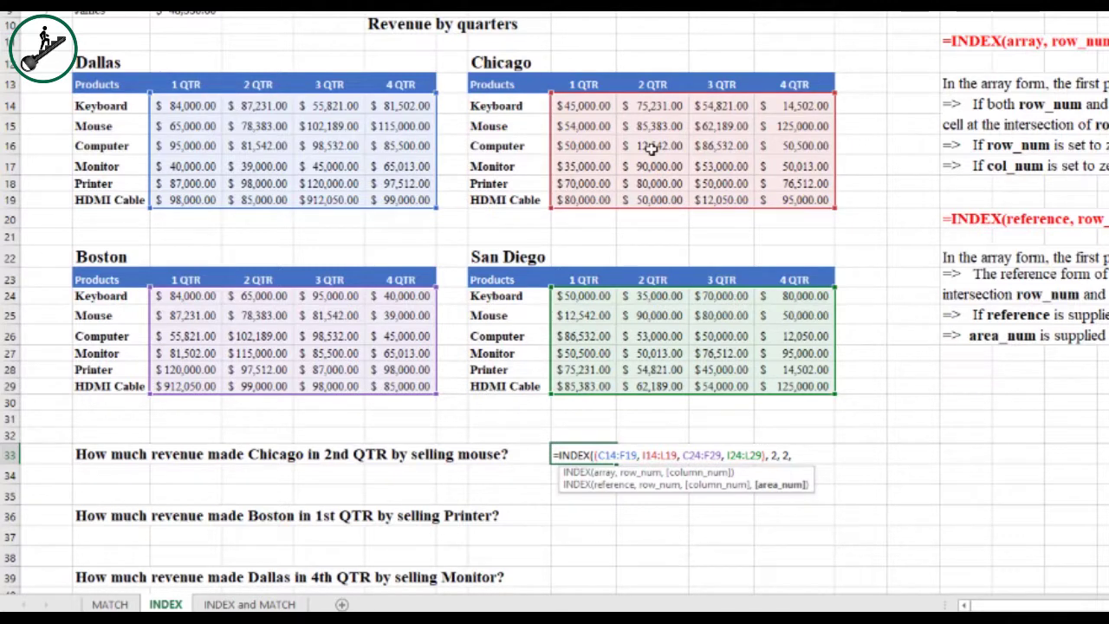
{"action": "type", "text": "2)"}
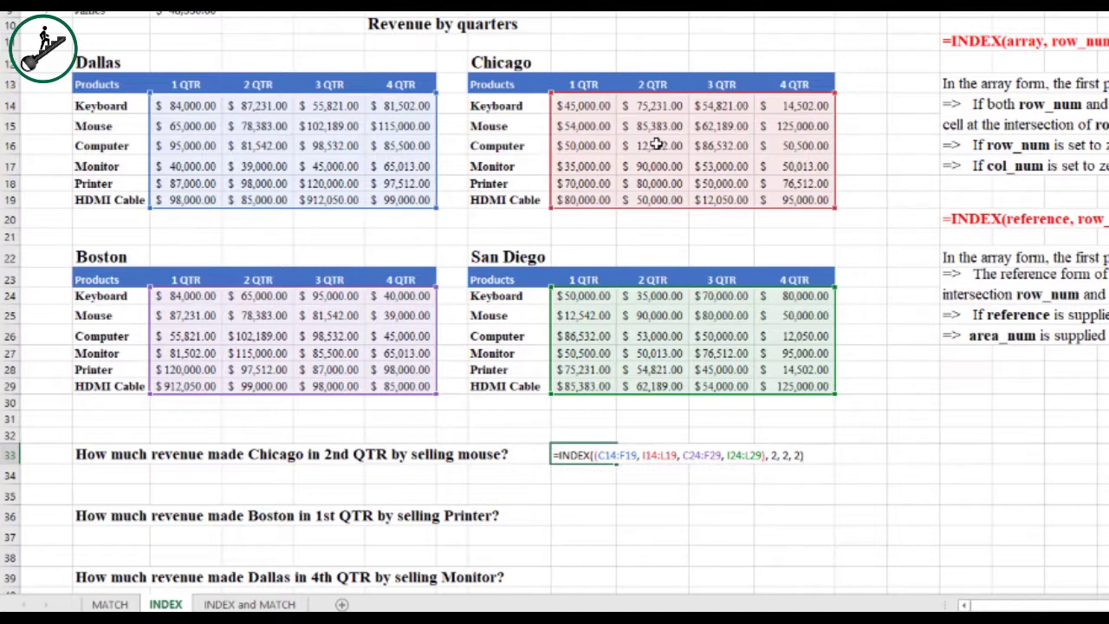
{"action": "key", "text": "Return"}
{"action": "key", "text": "Up"}
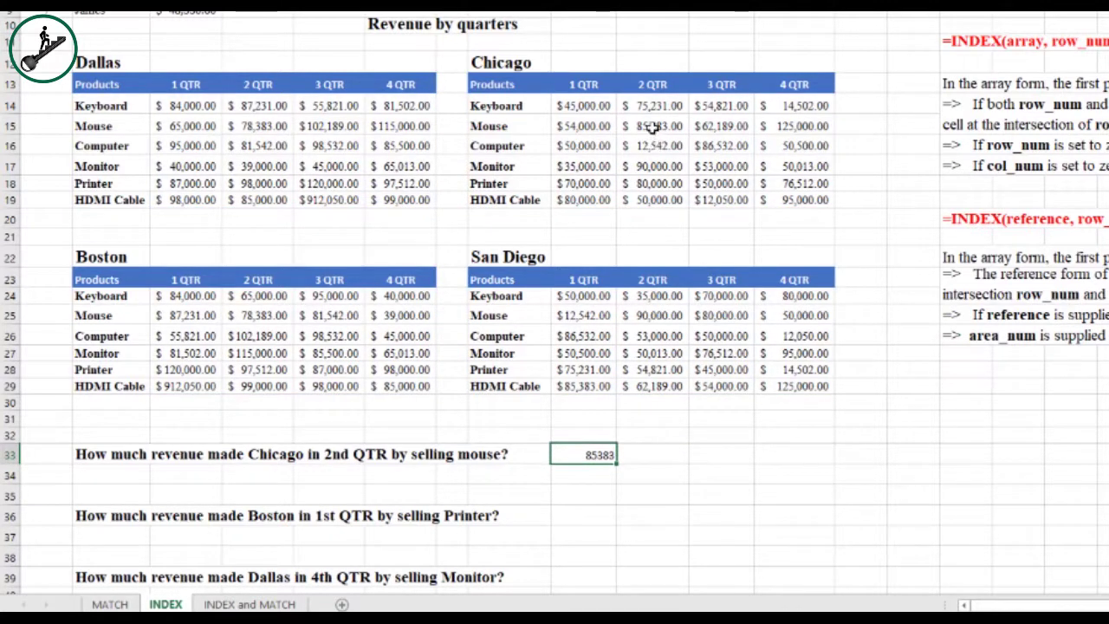
{"action": "left_click", "coordinate": [653, 128]}
Start an INDEX formula in cell I36 for the Boston Printer question, with reference (C14:F19, I14:L19, C24:F29, I24:L29).
{"action": "left_click", "coordinate": [589, 492]}
{"action": "double_click", "coordinate": [593, 515]}
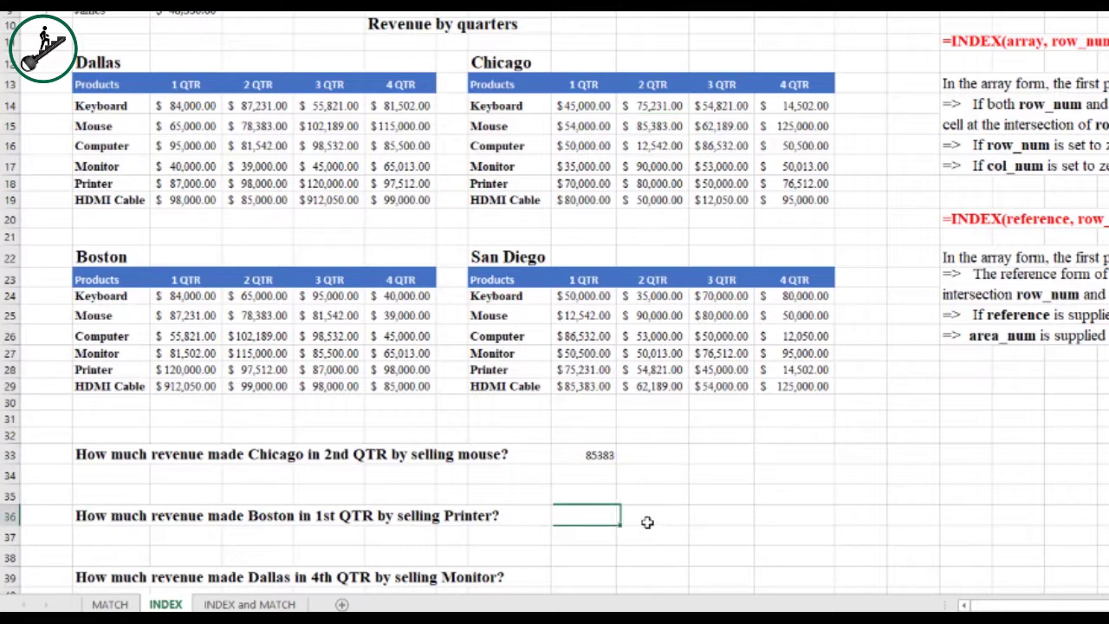
{"action": "key", "text": "Escape"}
{"action": "type", "text": "=index"}
{"action": "key", "text": "Tab"}
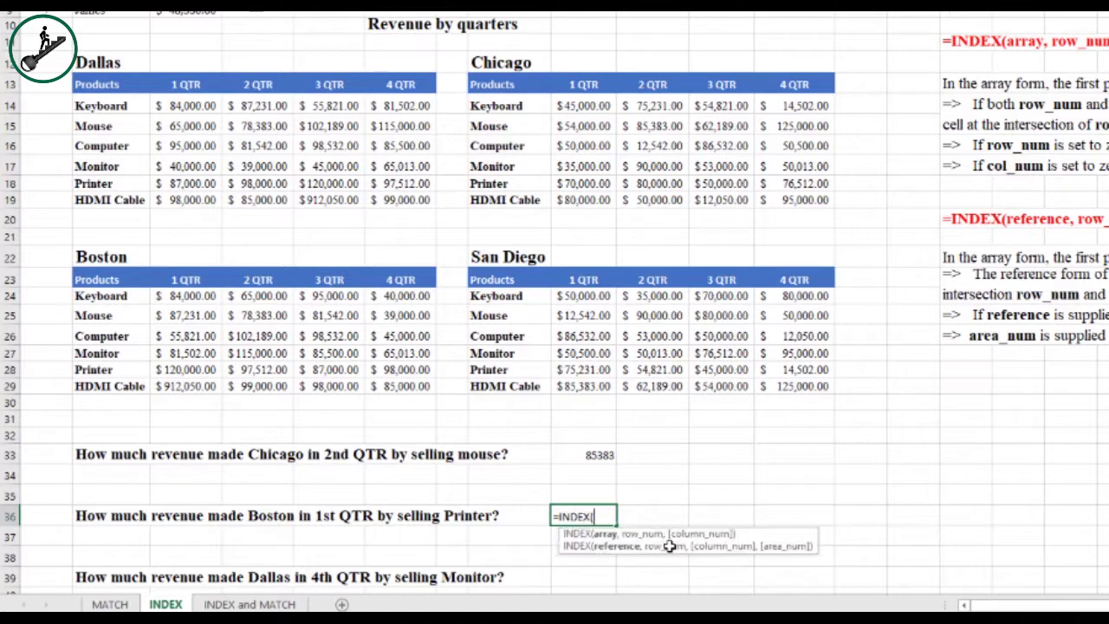
{"action": "type", "text": "("}
{"action": "left_click", "coordinate": [186, 105]}
{"action": "left_click_drag", "start_coordinate": [186, 105], "coordinate": [382, 198]}
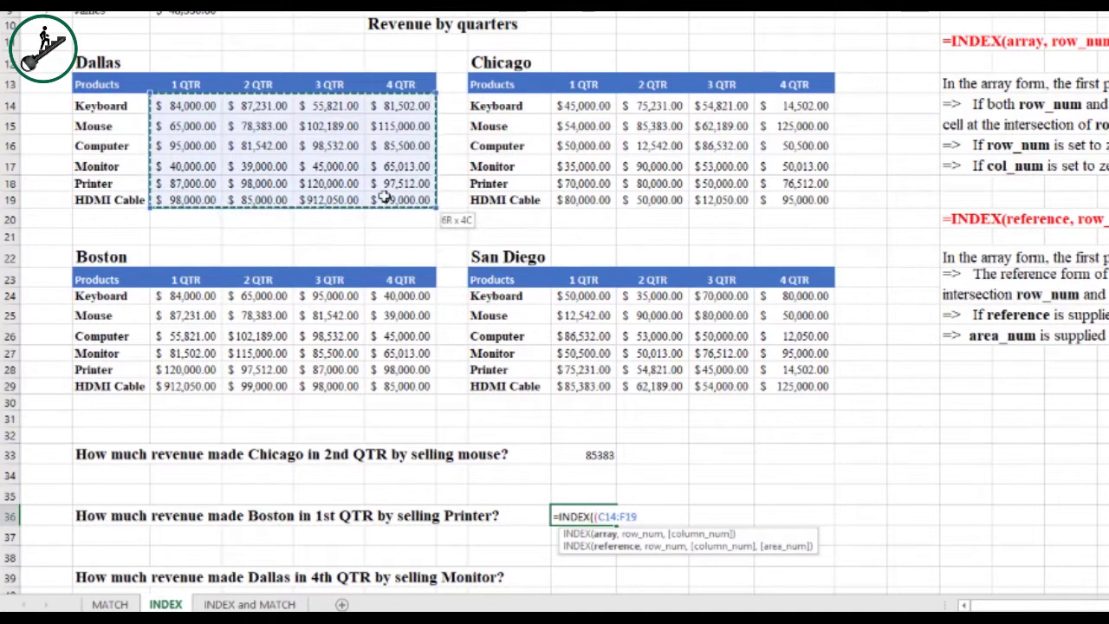
{"action": "type", "text": ","}
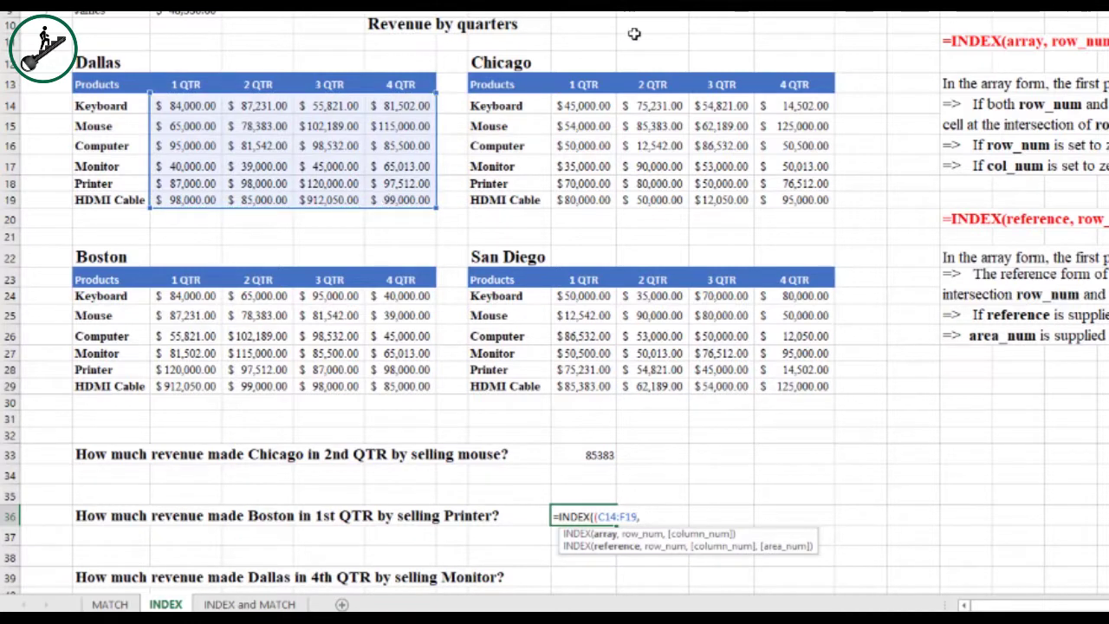
{"action": "left_click_drag", "start_coordinate": [583, 105], "coordinate": [782, 198]}
{"action": "type", "text": ","}
{"action": "left_click_drag", "start_coordinate": [178, 295], "coordinate": [391, 387]}
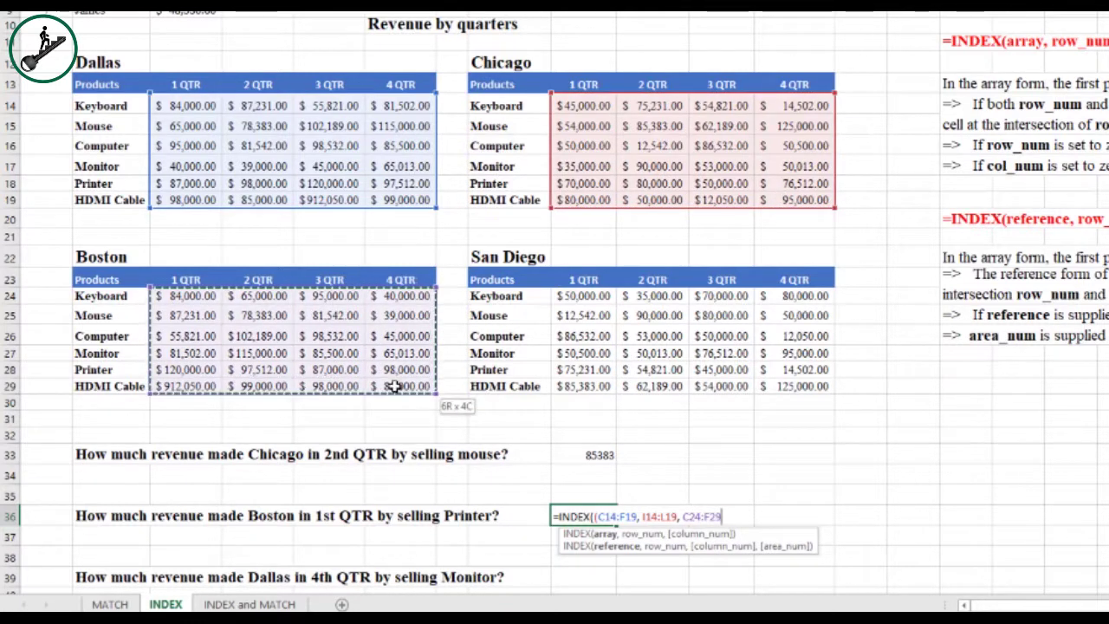
{"action": "type", "text": ","}
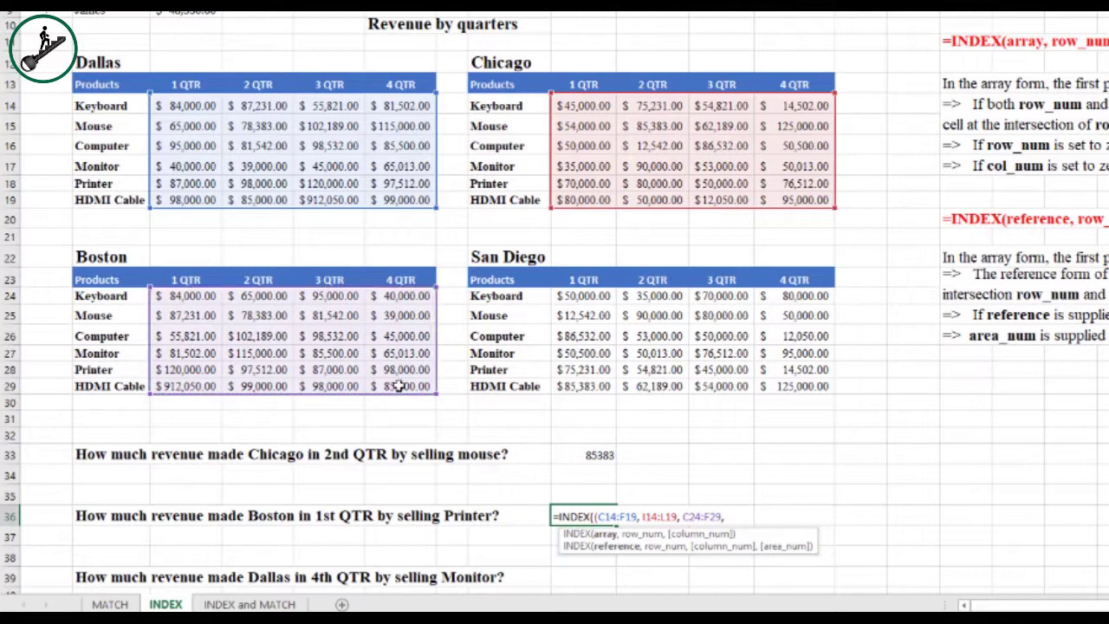
{"action": "left_click_drag", "start_coordinate": [575, 296], "coordinate": [783, 379]}
{"action": "type", "text": "),"}
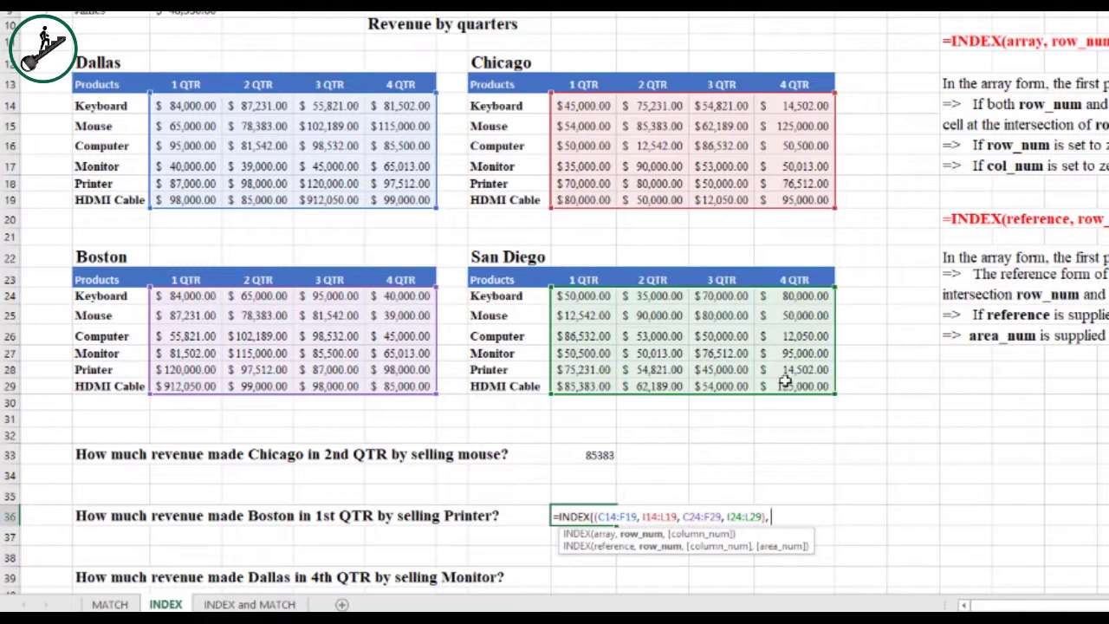
Complete the I36 formula with row number 5, column number 1 and area number 3.
{"action": "type", "text": "5"}
{"action": "type", "text": ","}
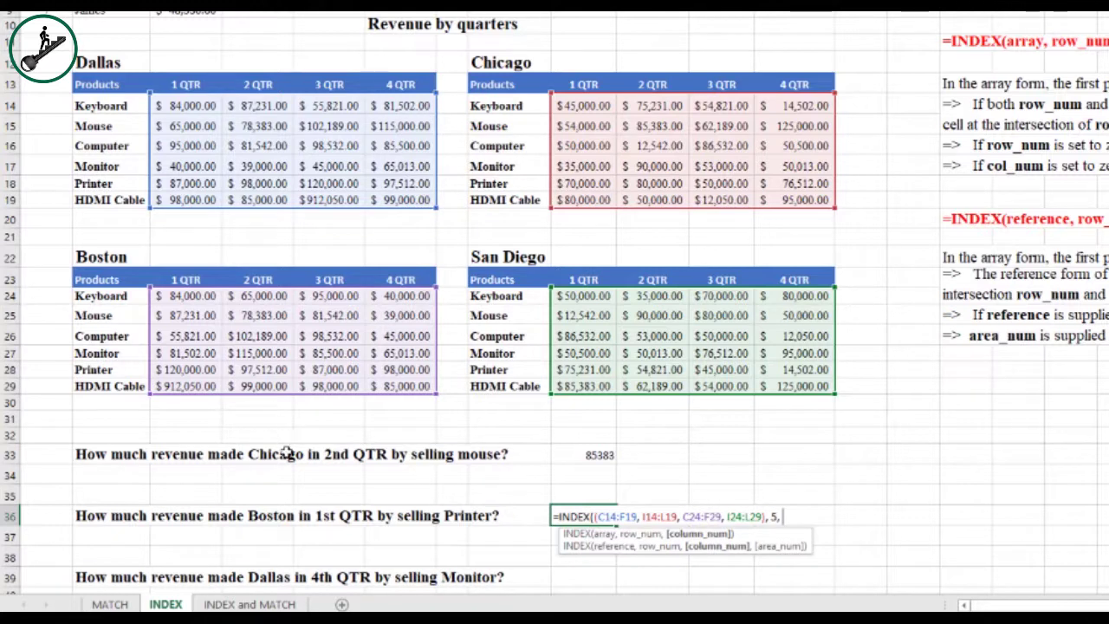
{"action": "type", "text": "1,"}
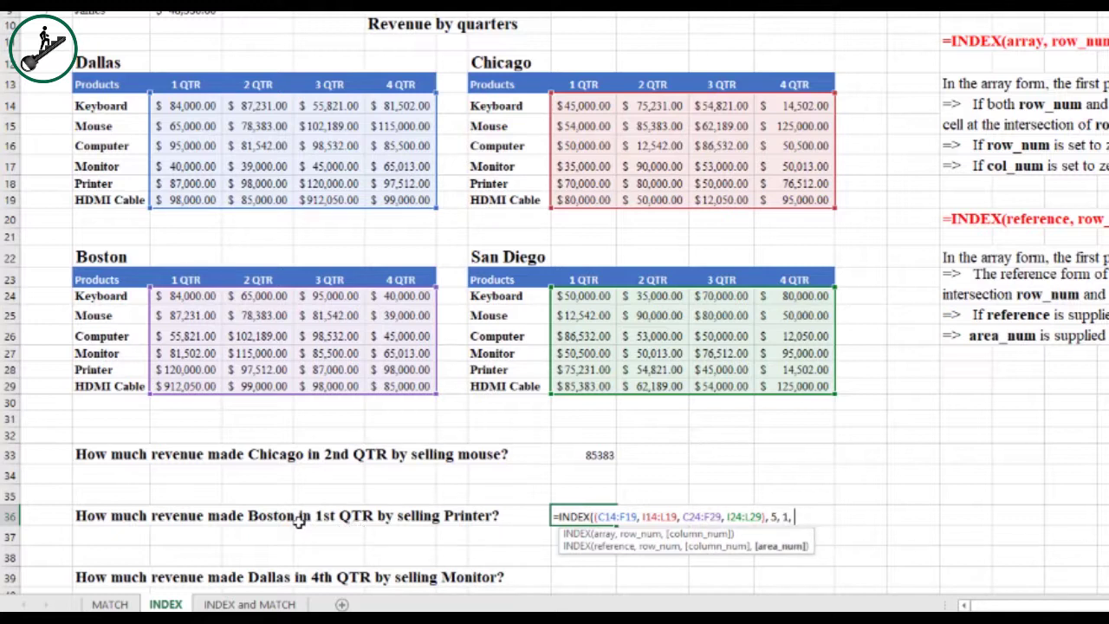
{"action": "type", "text": " 3)"}
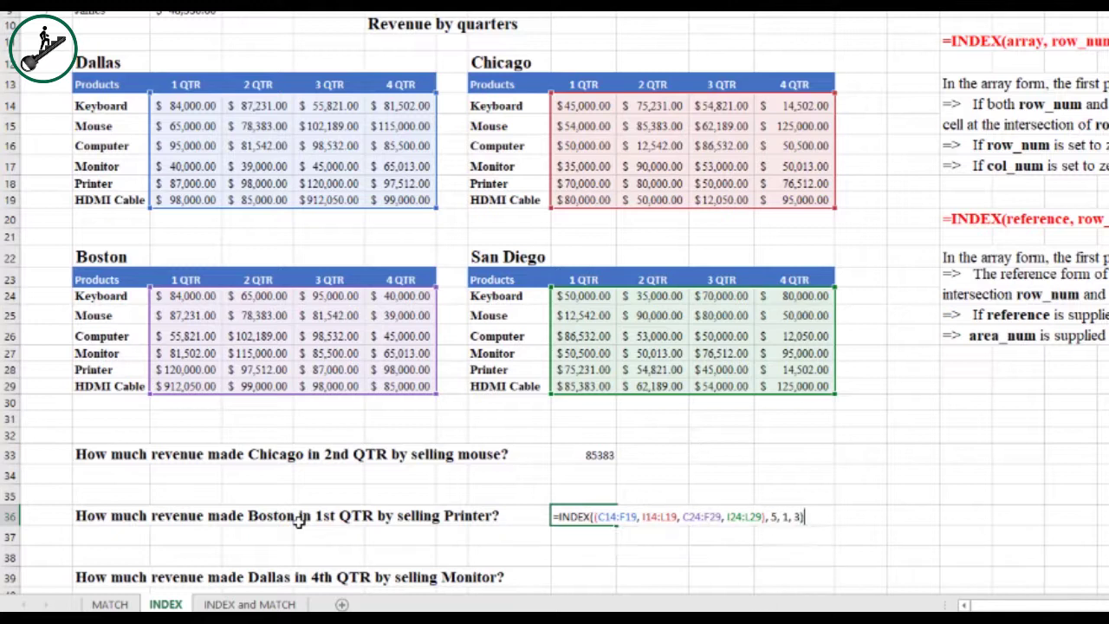
{"action": "key", "text": "Return"}
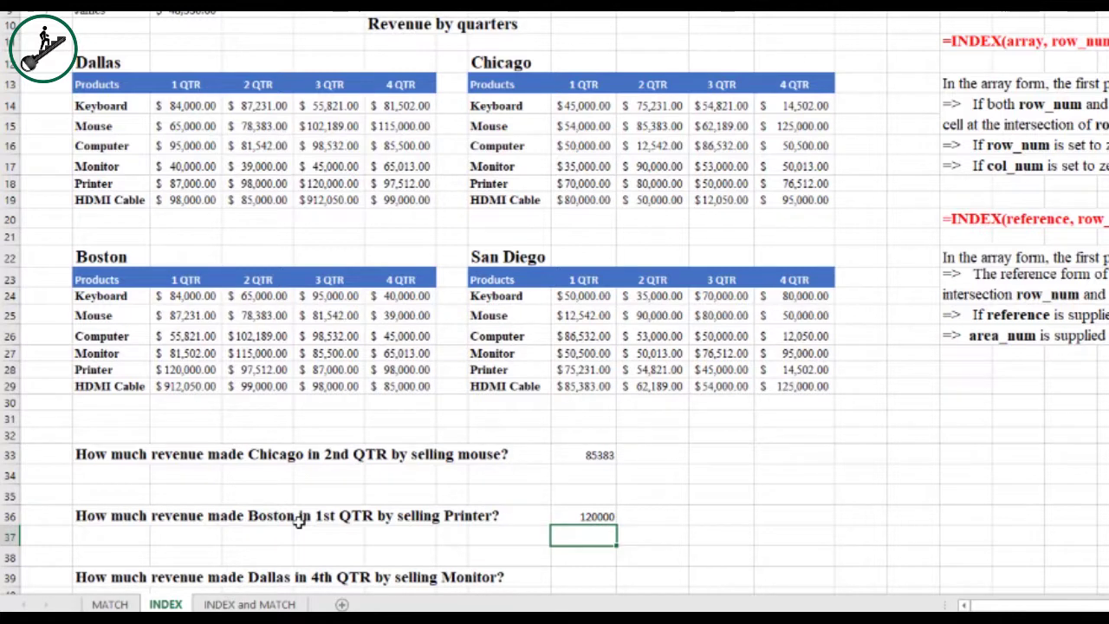
Select cell I39 beside the question on Dallas's 4th QTR Monitor revenue.
{"action": "left_click", "coordinate": [590, 578]}
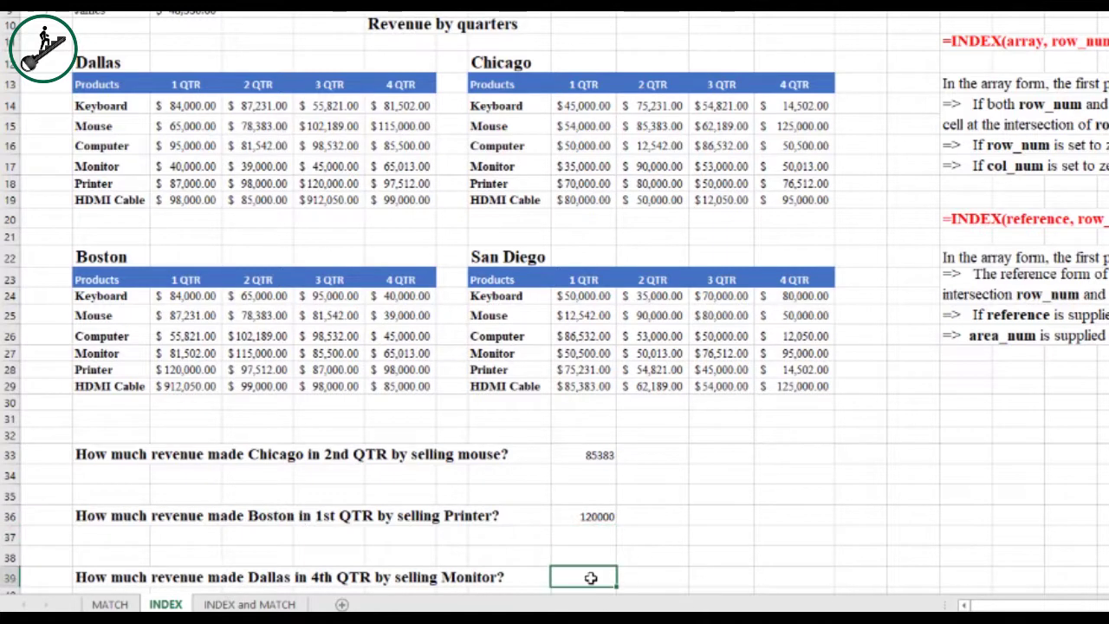